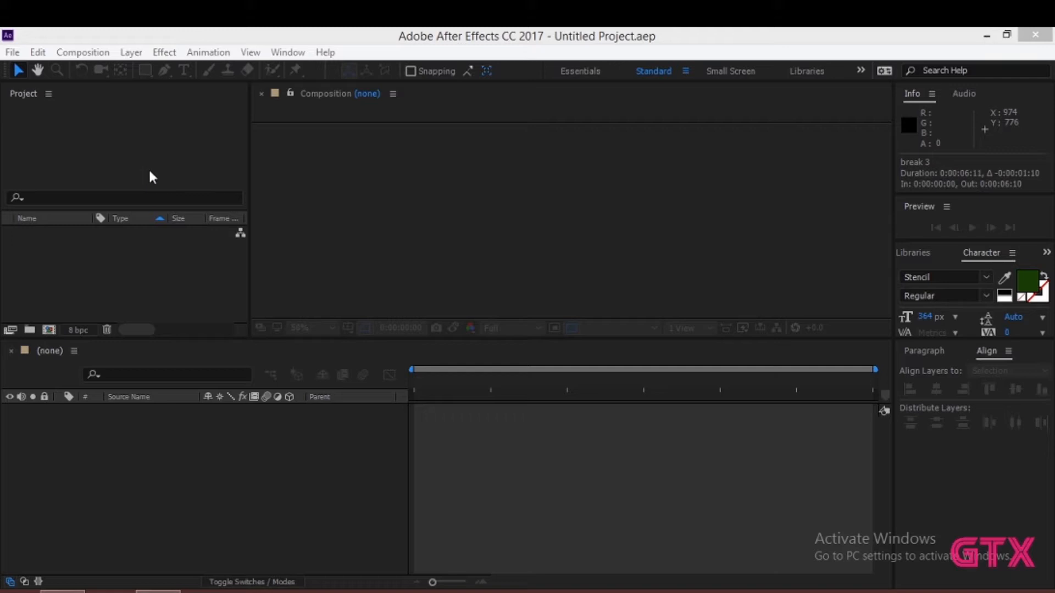
pyautogui.click(75, 70)
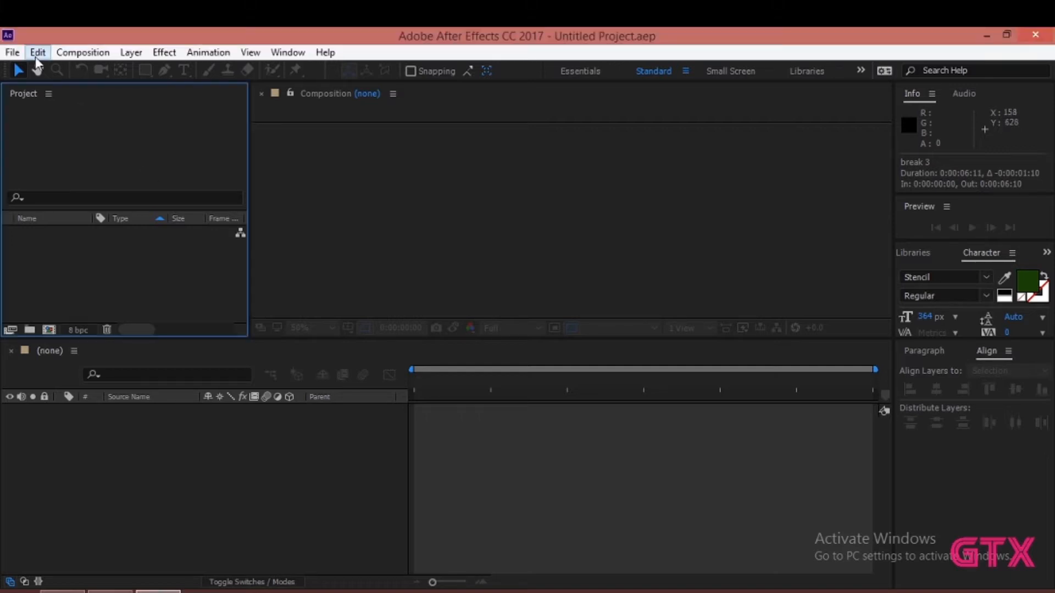
pyautogui.click(84, 54)
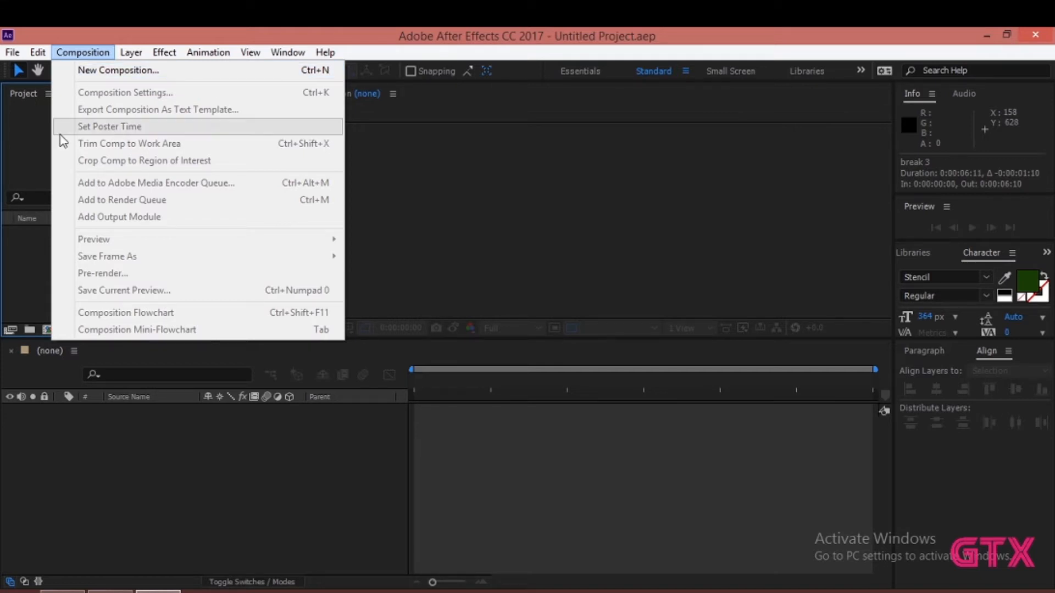
pyautogui.click(30, 117)
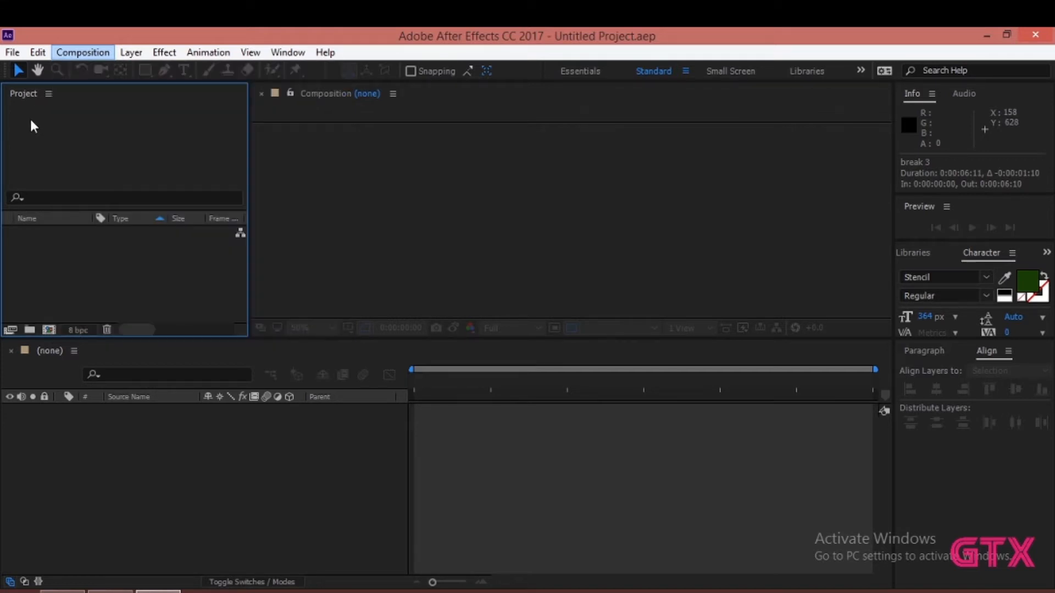
pyautogui.click(48, 331)
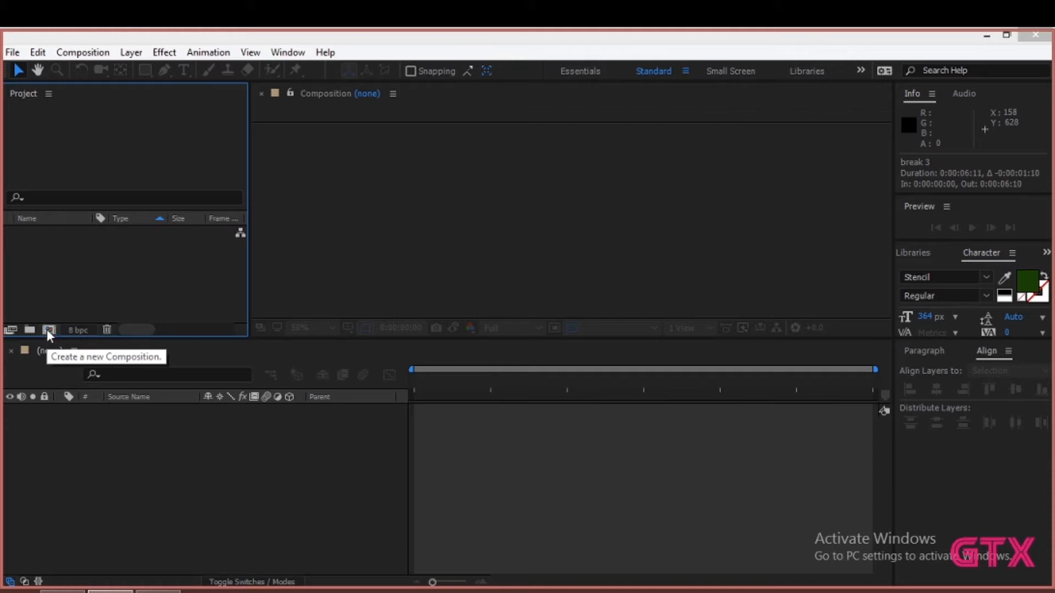
pyautogui.click(250, 463)
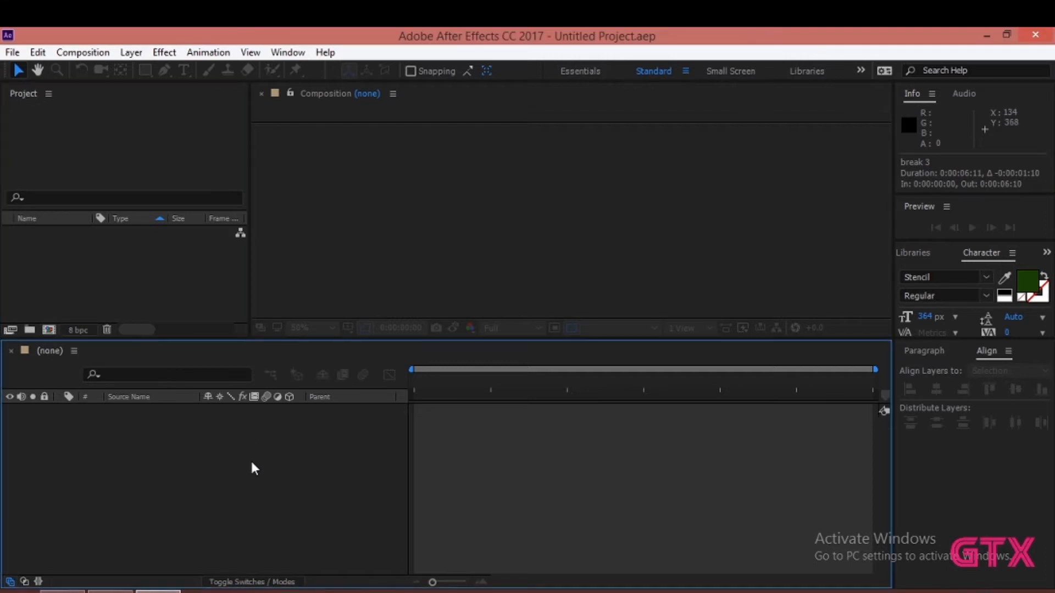
# - Create composition Comp 1 at 1920 × 1080 px and 23.976 fps, with a 0:00:10:09 duration and a black background
pyautogui.click(122, 270)
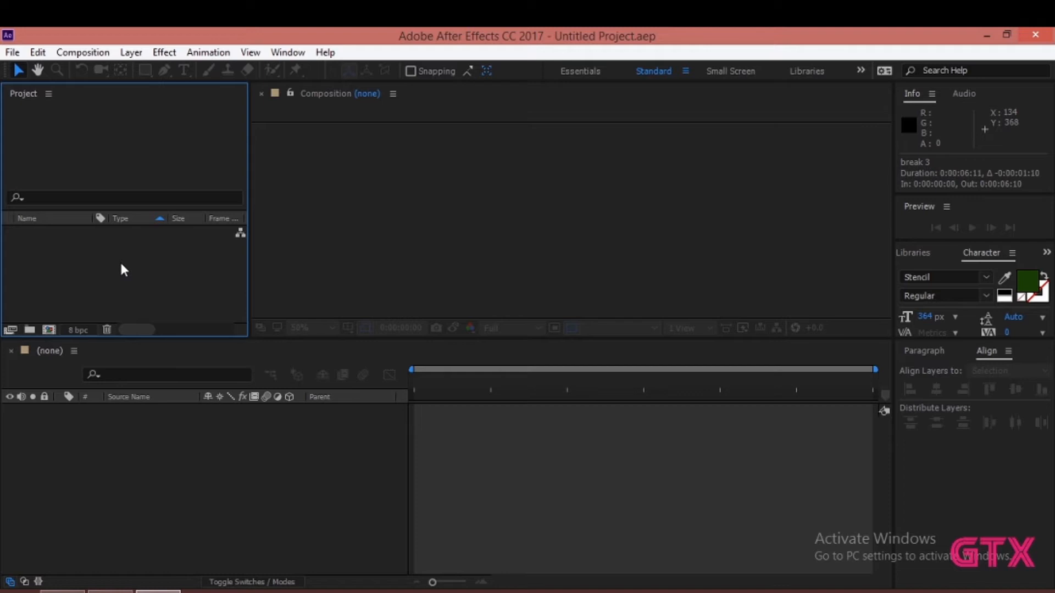
pyautogui.rightClick(122, 270)
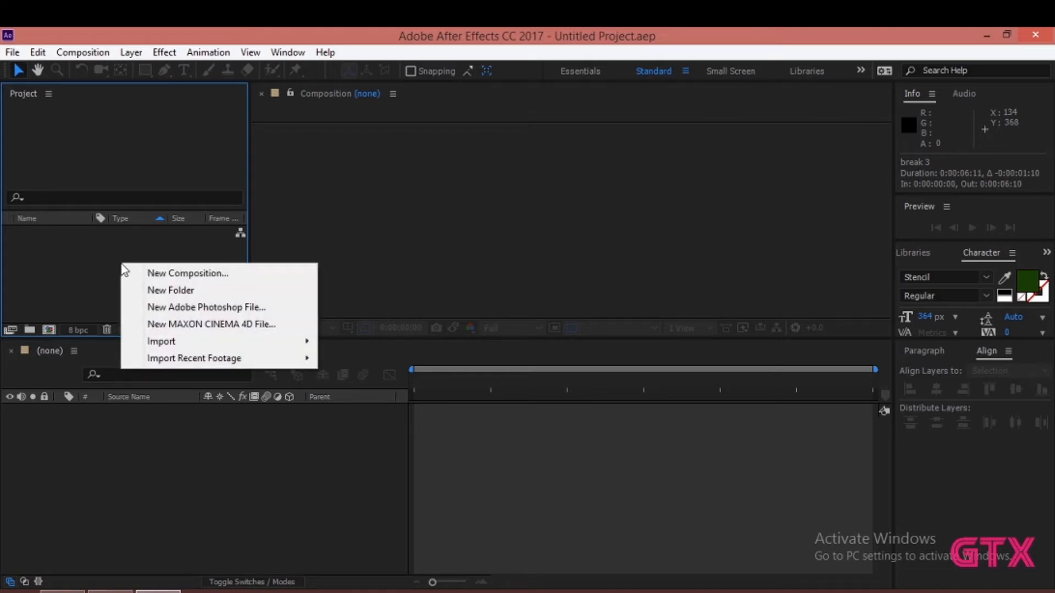
pyautogui.click(257, 278)
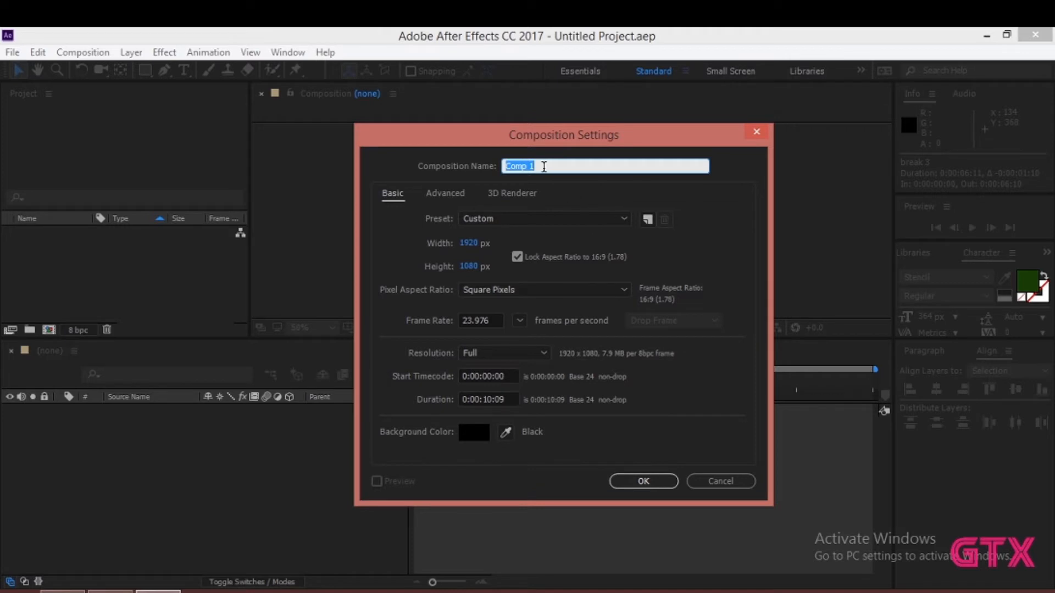
pyautogui.click(607, 220)
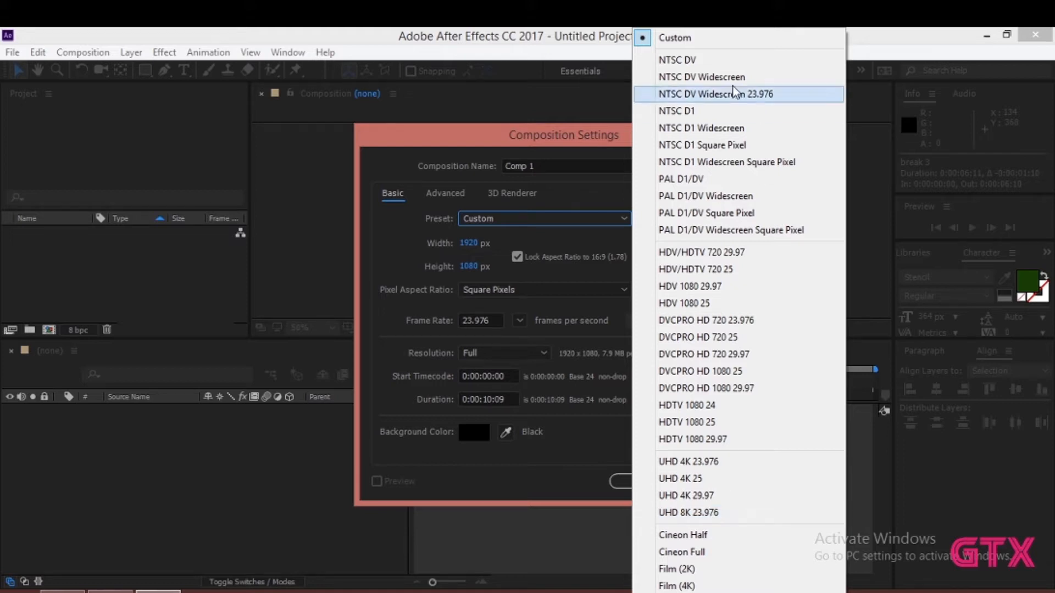
pyautogui.click(562, 219)
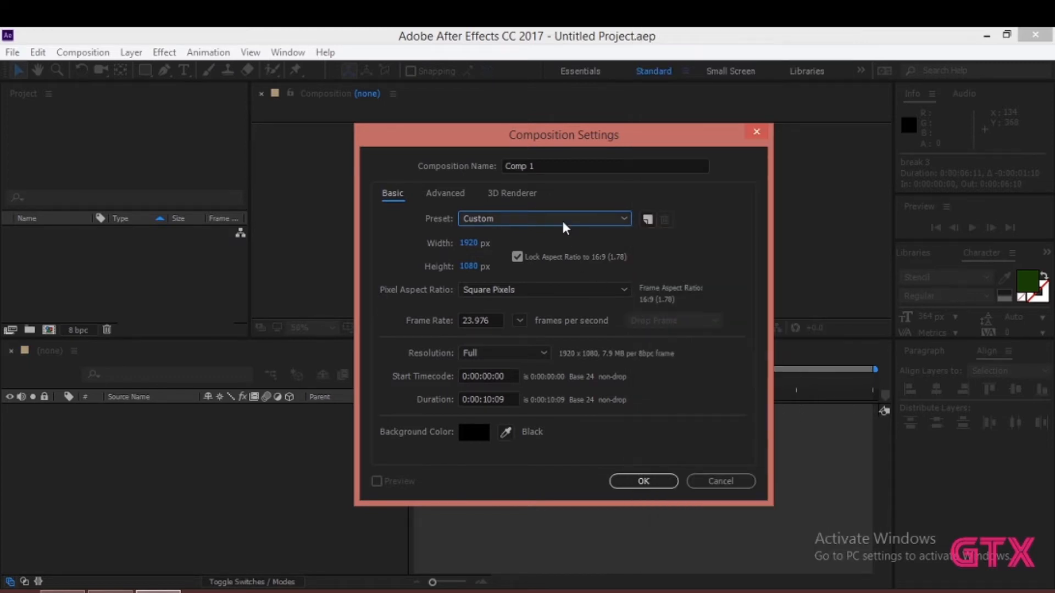
pyautogui.click(490, 323)
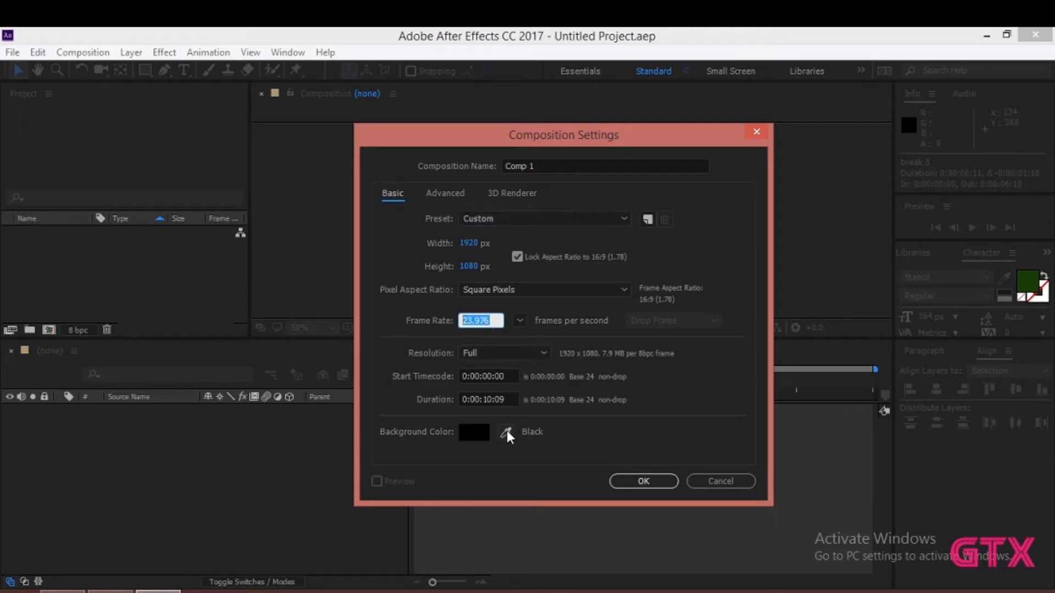
pyautogui.click(494, 400)
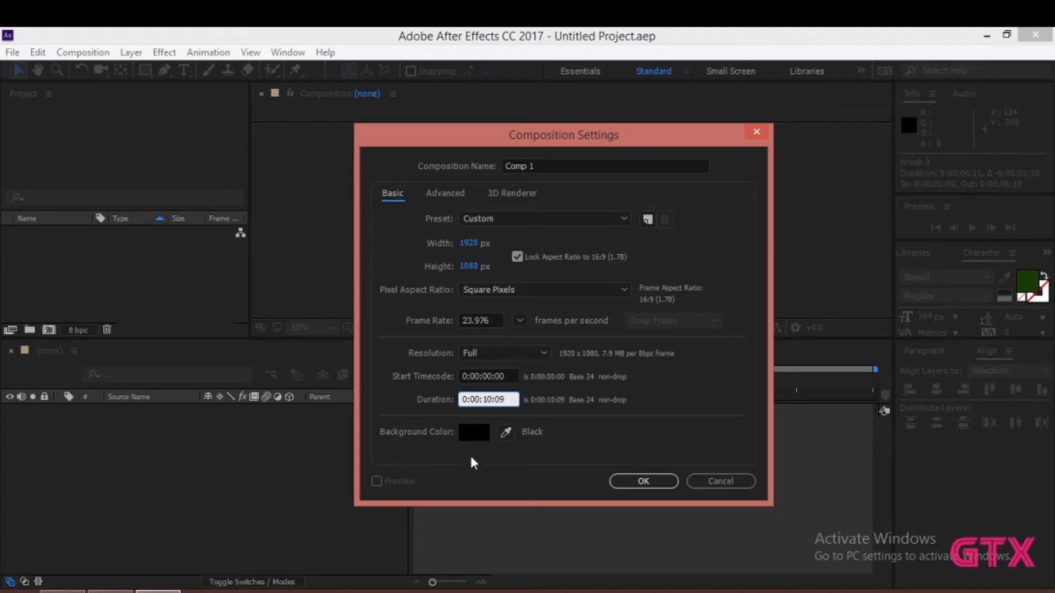
pyautogui.click(476, 430)
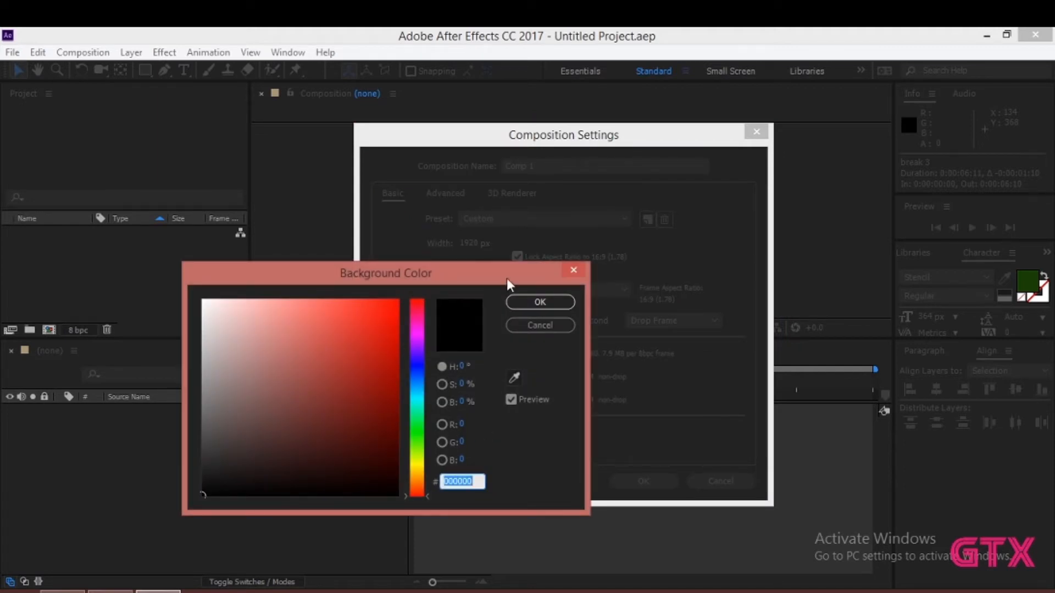
pyautogui.click(531, 301)
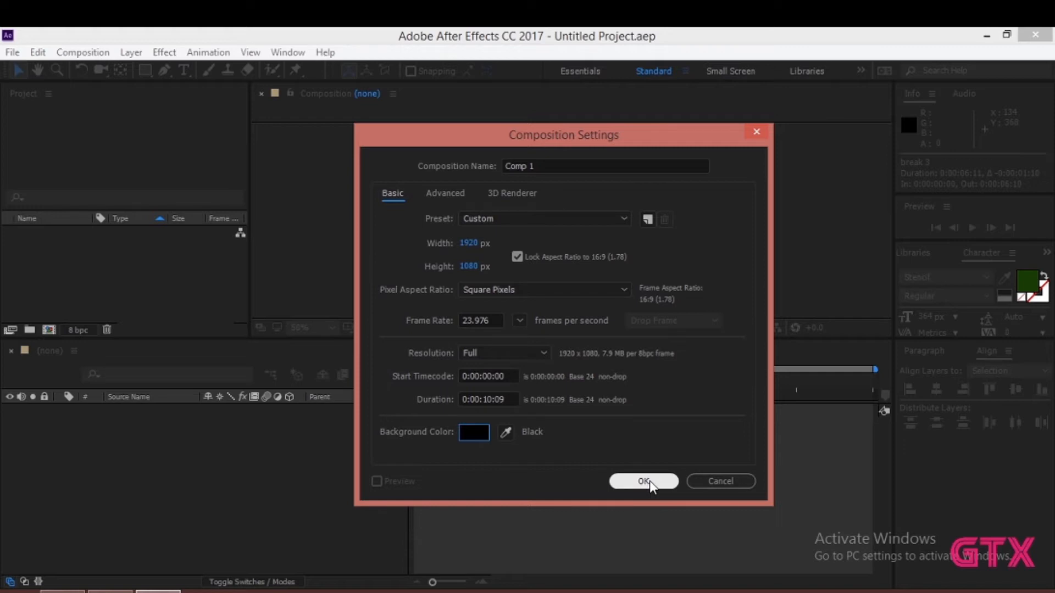
pyautogui.click(646, 481)
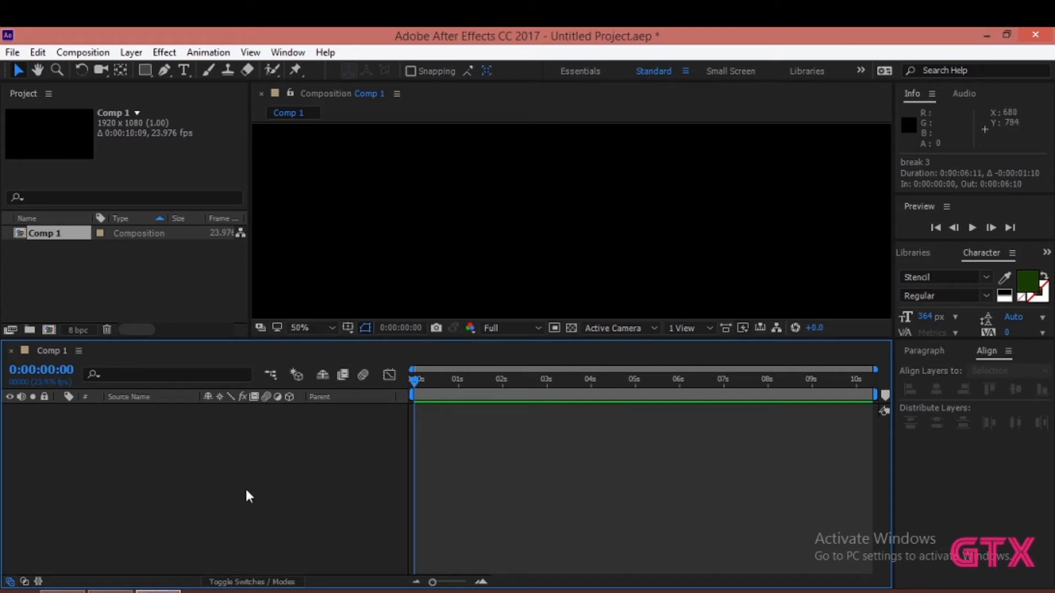
# - Add a horizontal text layer reading "Slider" to the composition
pyautogui.click(185, 71)
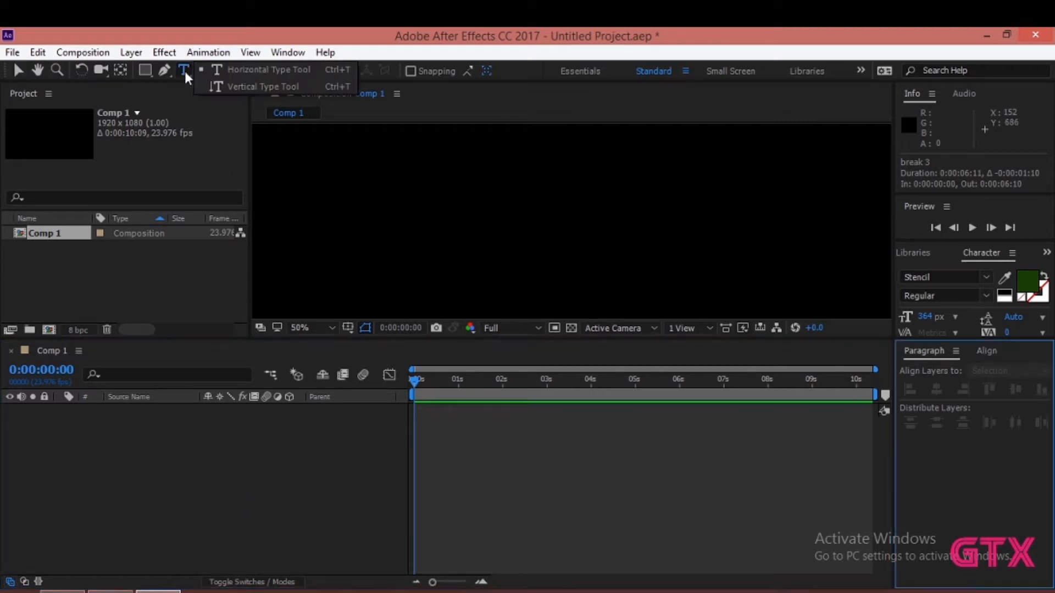
pyautogui.click(468, 220)
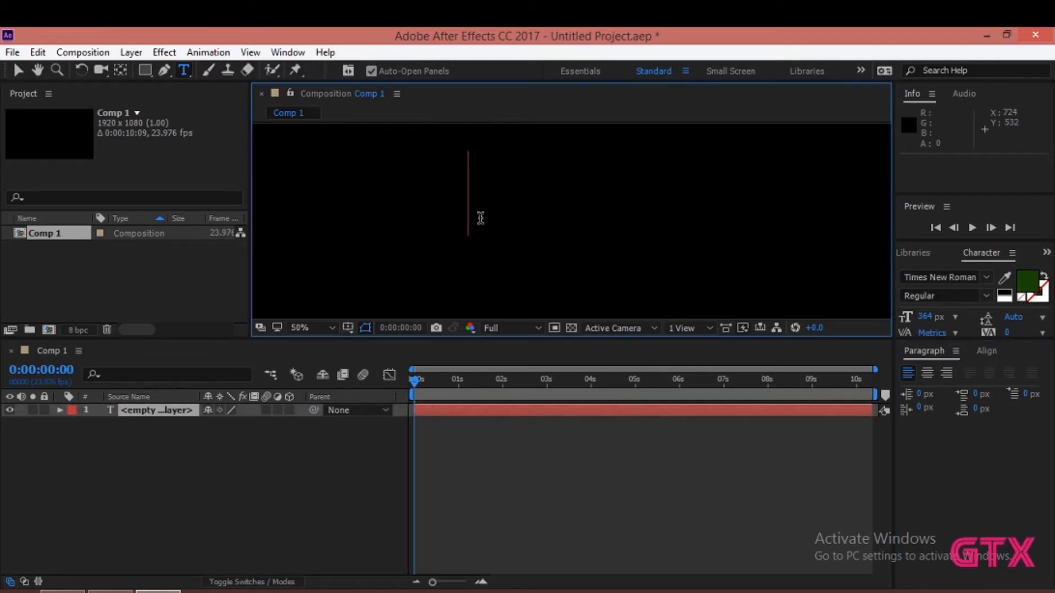
pyautogui.write('slider')
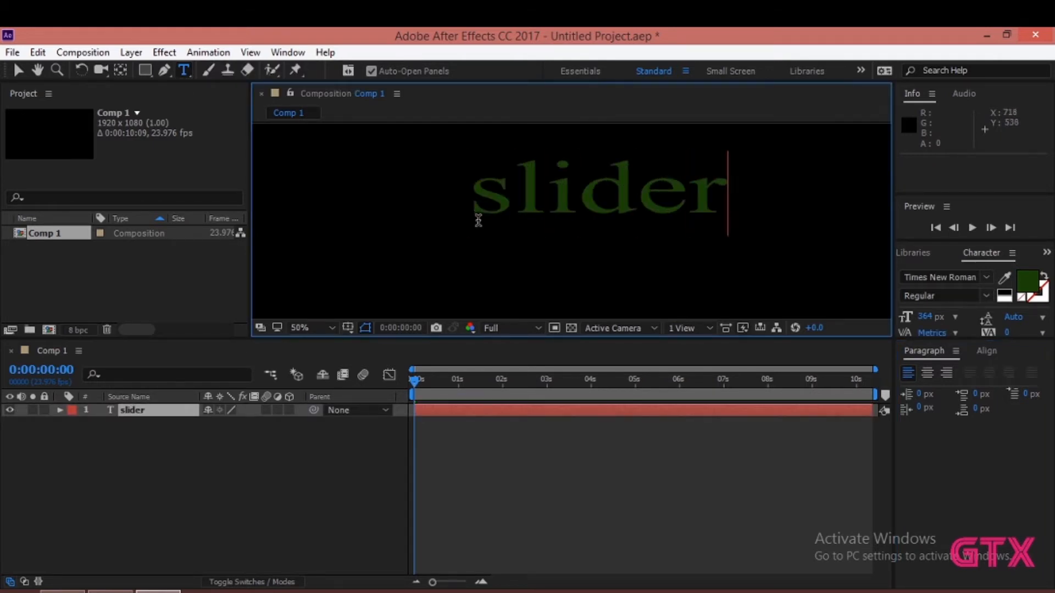
pyautogui.moveTo(512, 206); pyautogui.dragTo(464, 204)
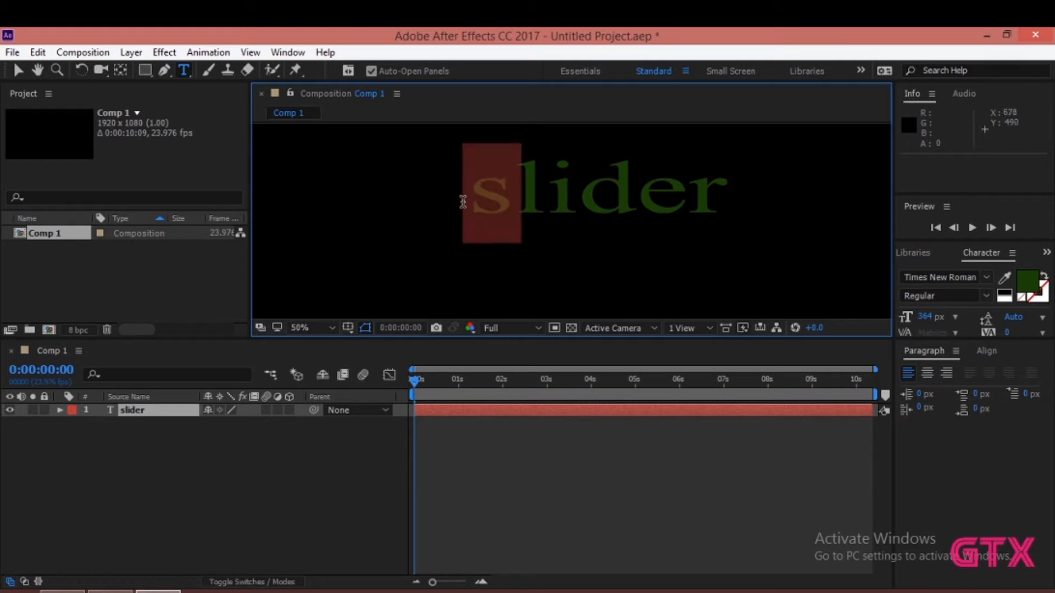
pyautogui.write('S')
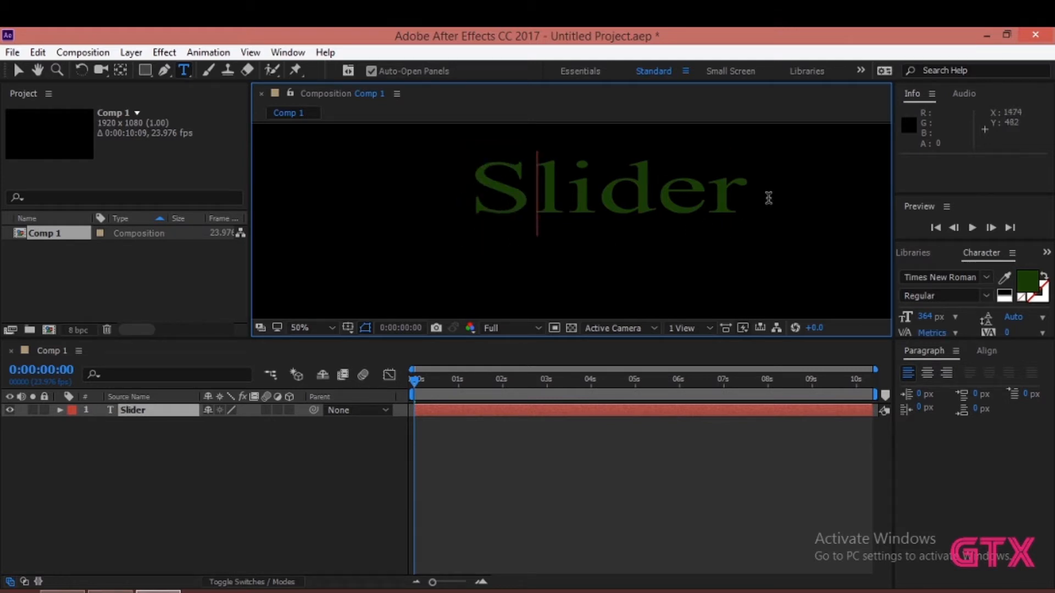
# - Center the Slider text horizontally and vertically in the composition
pyautogui.moveTo(764, 198); pyautogui.dragTo(391, 221)
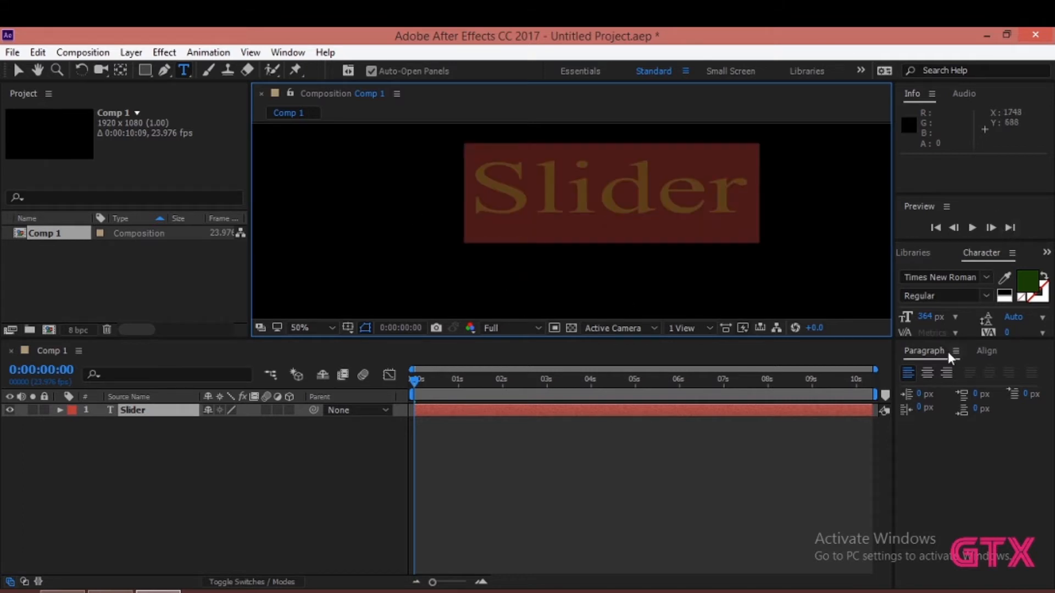
pyautogui.click(987, 352)
pyautogui.click(936, 391)
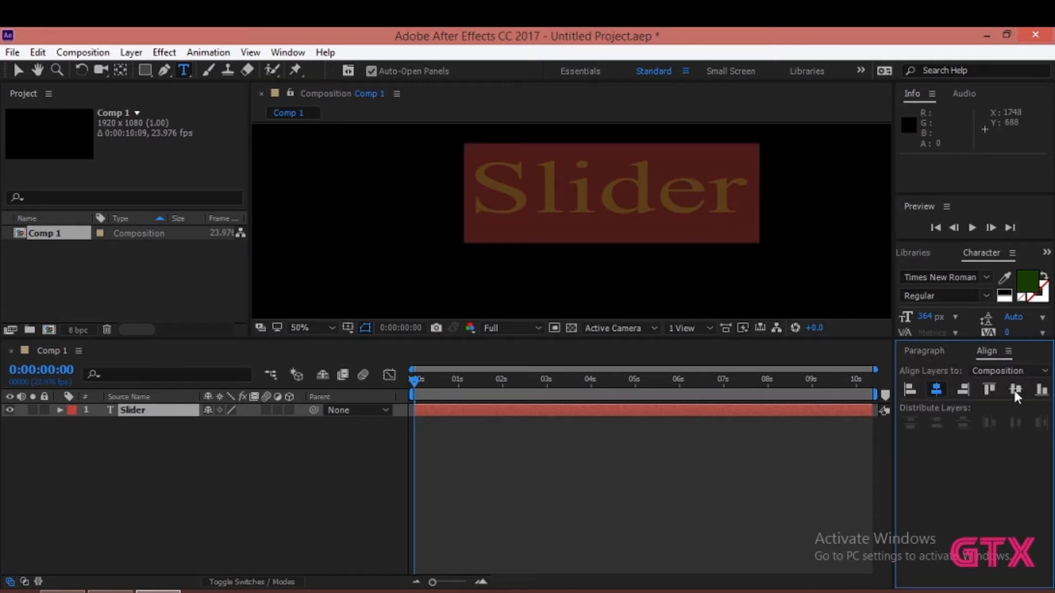
pyautogui.click(1016, 389)
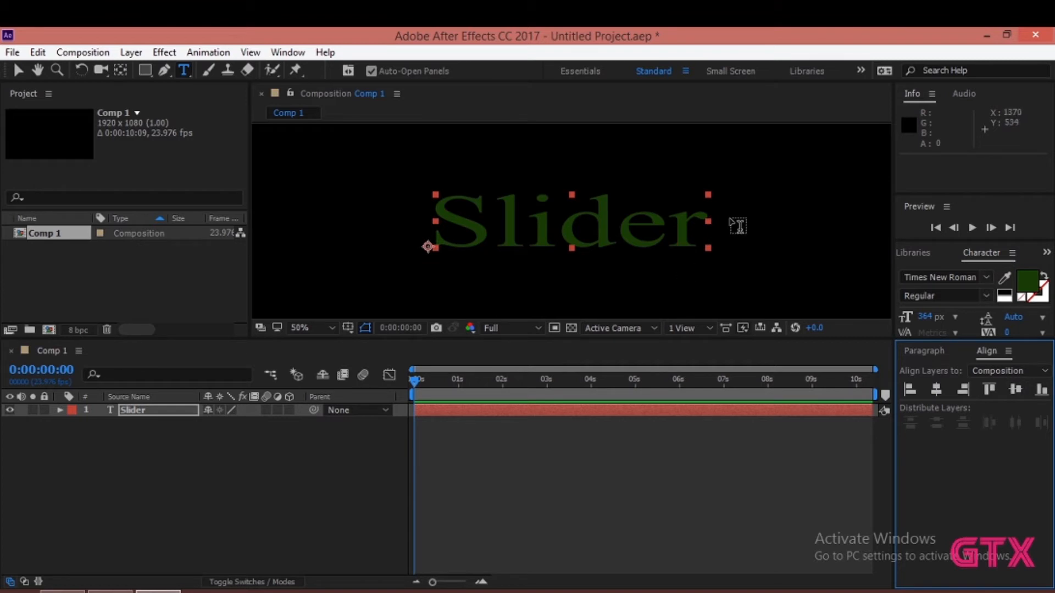
# - Change the fill color of the whole Slider text to off-white F0F3EE
pyautogui.moveTo(705, 225); pyautogui.dragTo(435, 248)
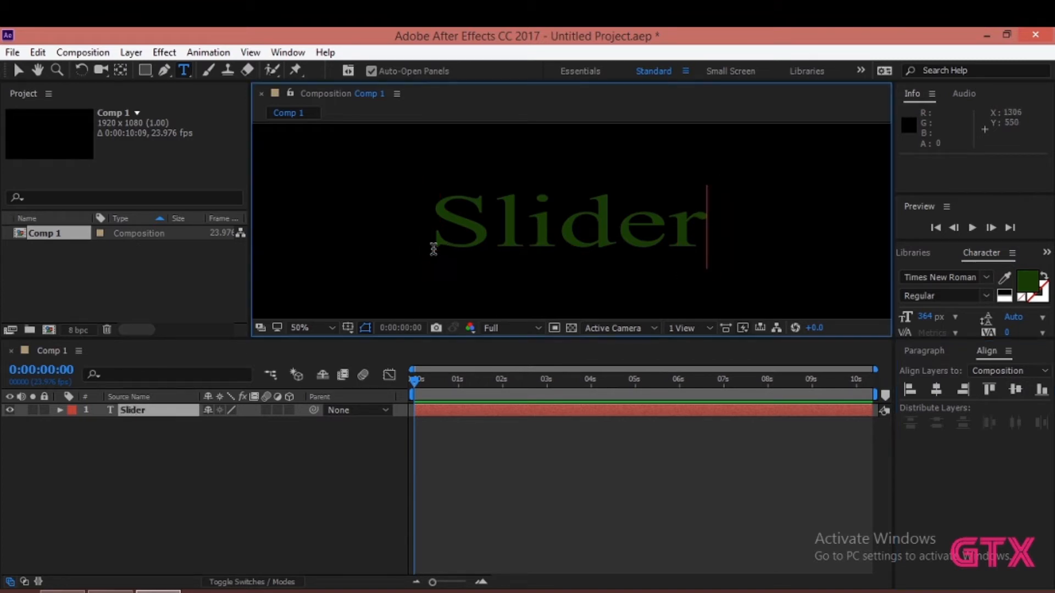
pyautogui.click(1027, 283)
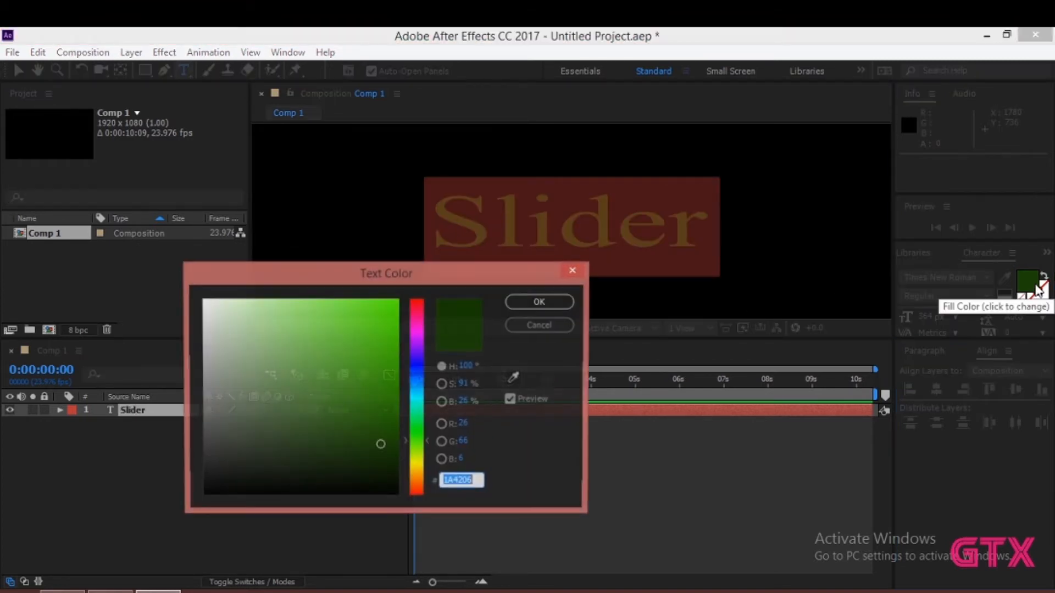
pyautogui.click(206, 308)
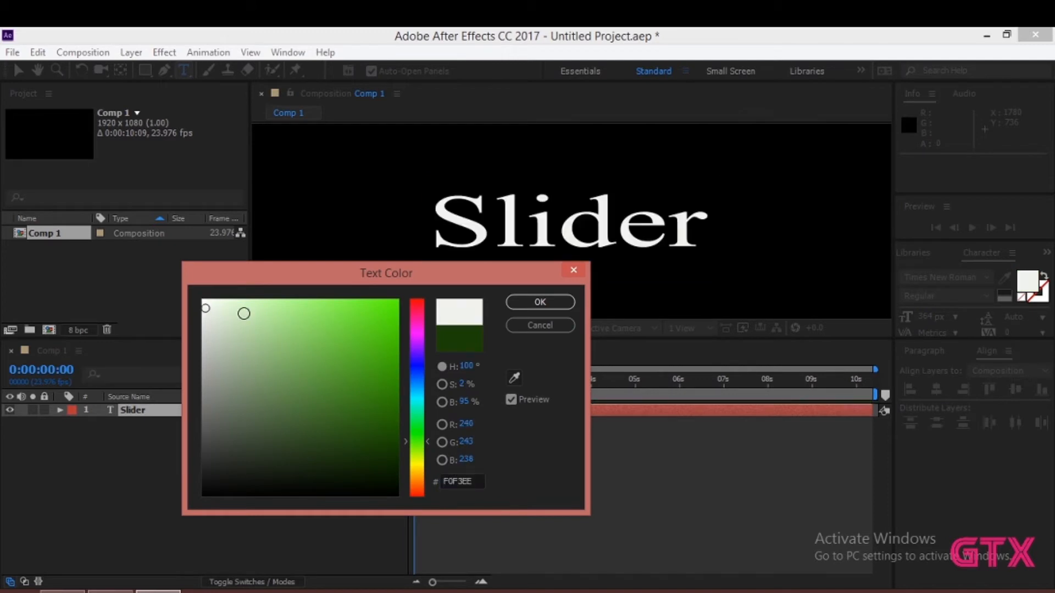
pyautogui.click(560, 303)
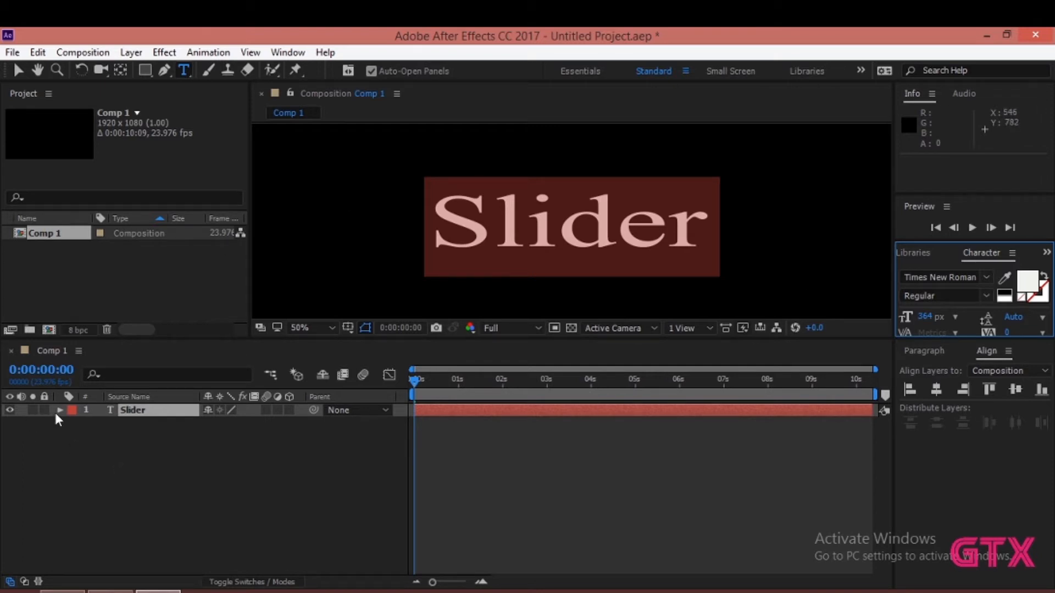
# - Add the expression wiggle(5,5) to the Slider layer's Position property
pyautogui.click(144, 410)
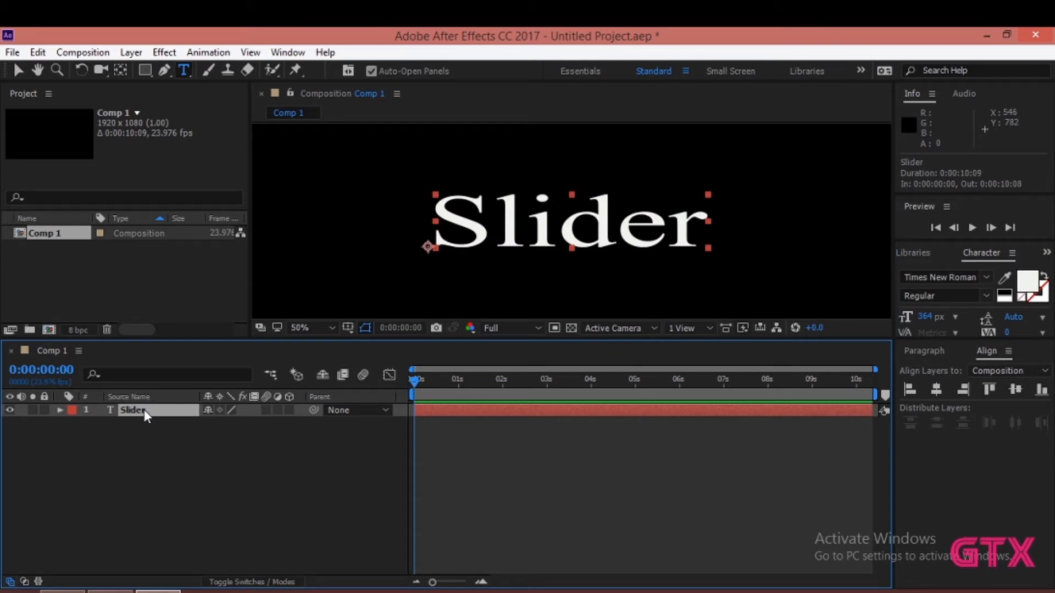
pyautogui.press('p')
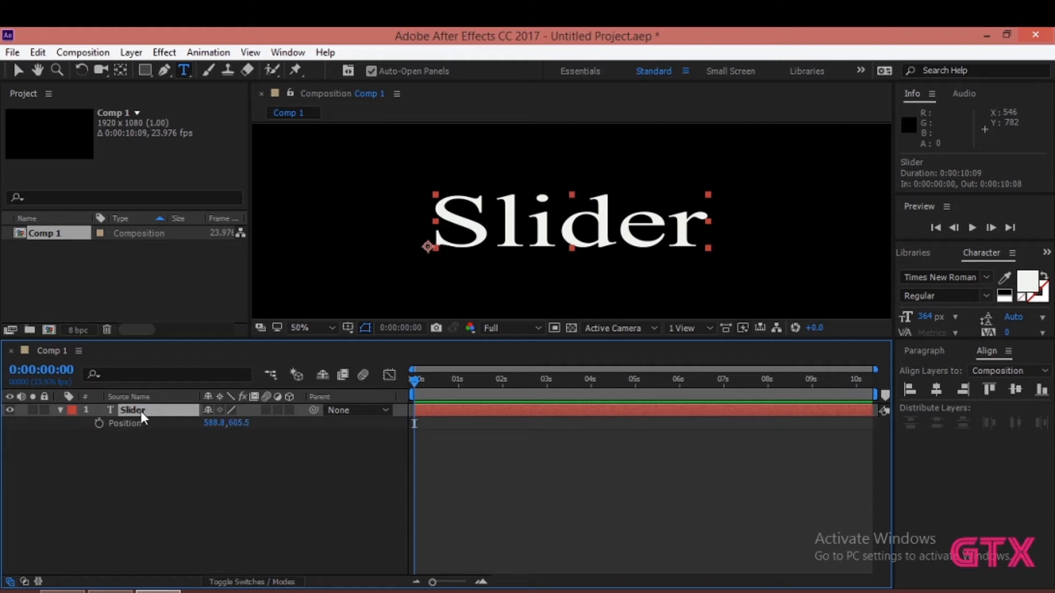
pyautogui.keyDown('alt'); pyautogui.click(99, 424); pyautogui.keyUp('alt')
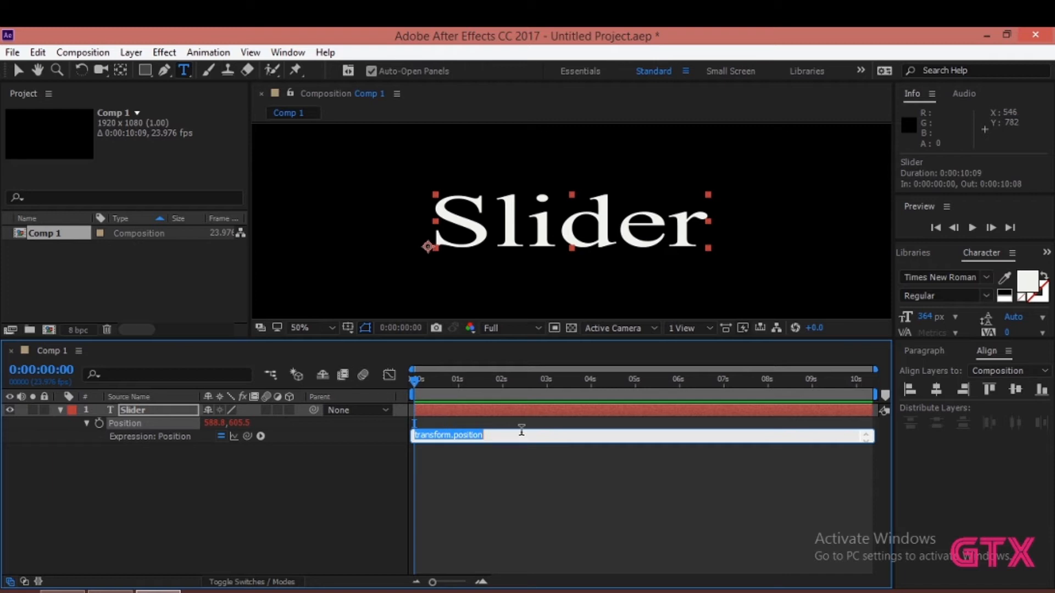
pyautogui.write('wiggle')
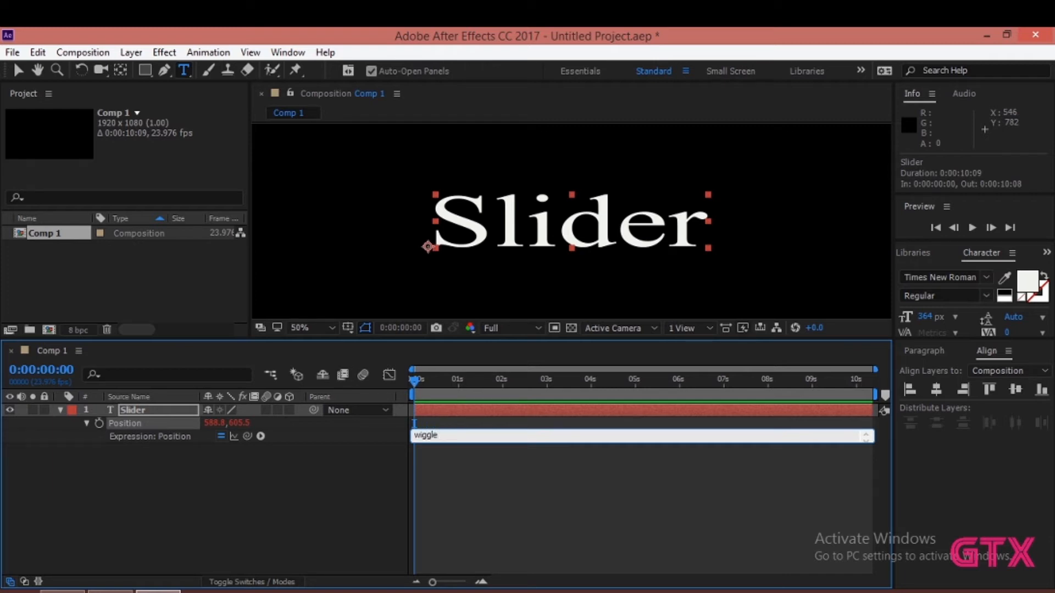
pyautogui.write('(5,)')
pyautogui.press('Left')
pyautogui.write(',')
pyautogui.press('Delete')
pyautogui.write('5)')
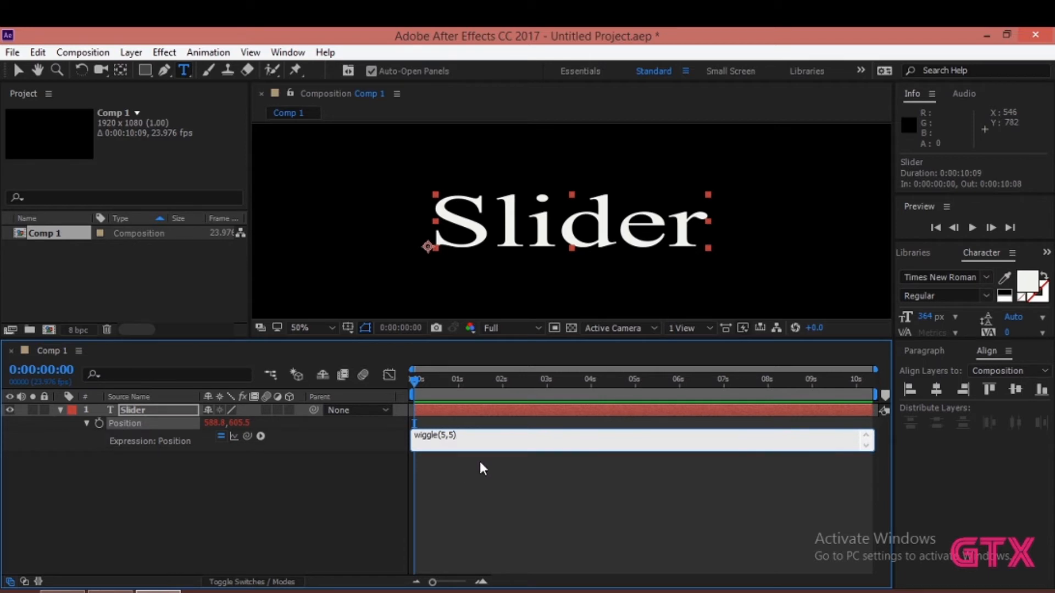
pyautogui.click(479, 459)
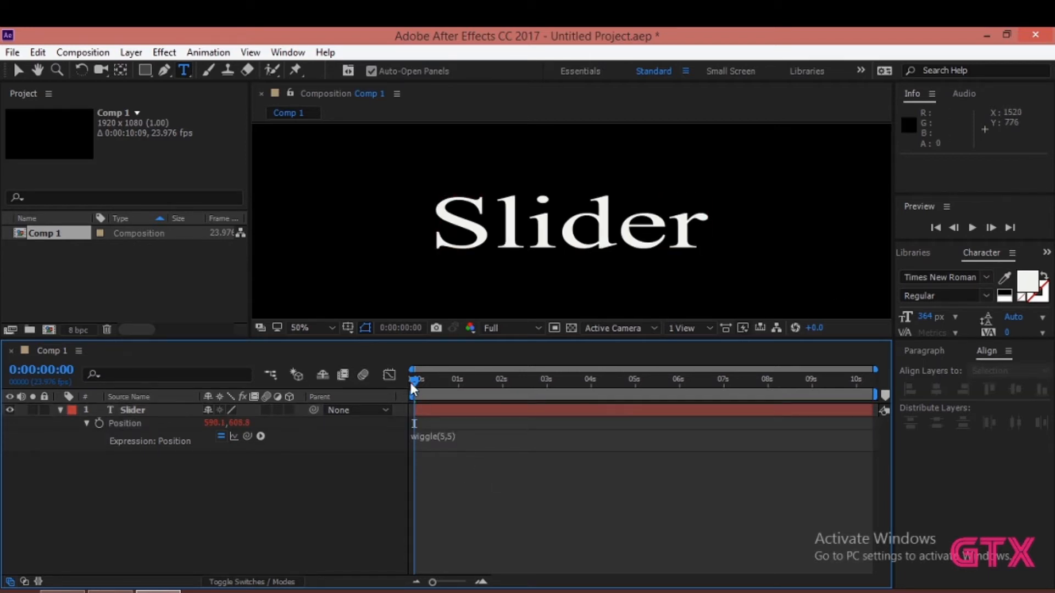
# - Examine the two arguments inside the Slider layer's wiggle expression
pyautogui.moveTo(413, 380)
pyautogui.mouseDown()
pyautogui.moveTo(489, 386)
pyautogui.moveTo(404, 386)
pyautogui.mouseUp()
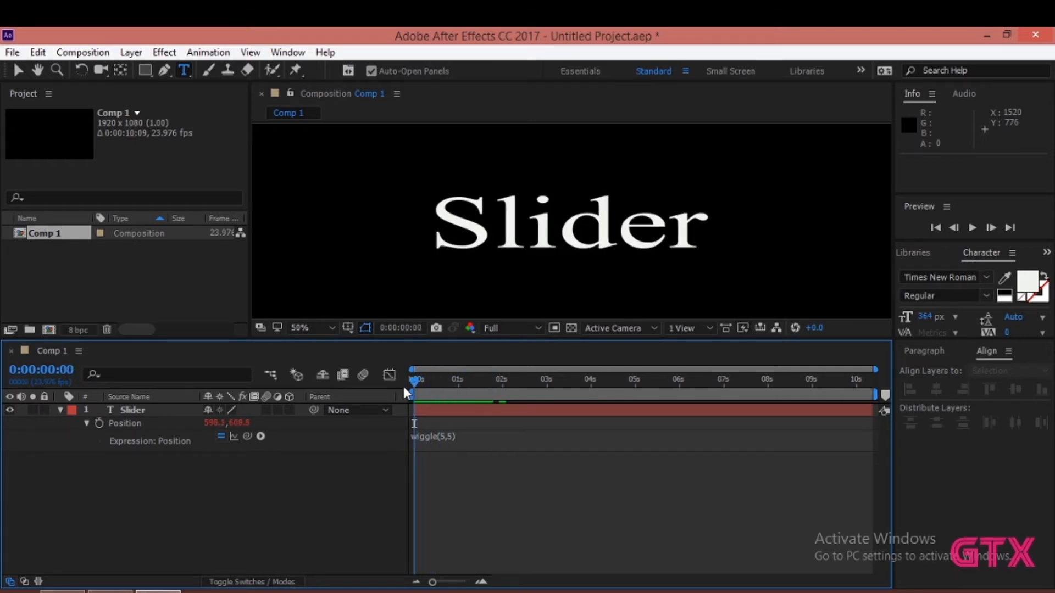
pyautogui.click(443, 437)
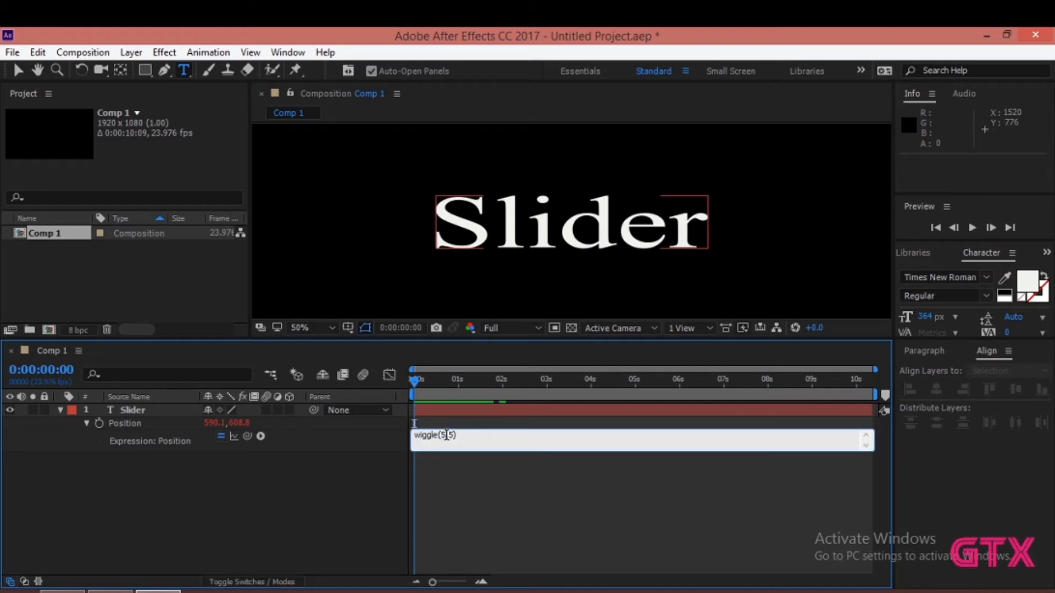
pyautogui.doubleClick(441, 435)
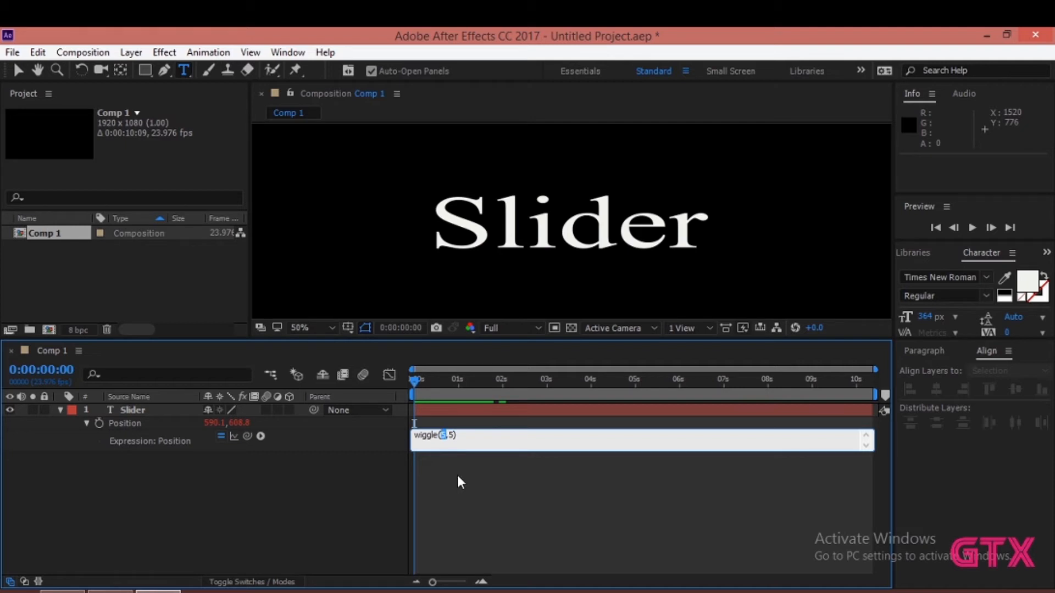
pyautogui.doubleClick(451, 435)
pyautogui.click(481, 483)
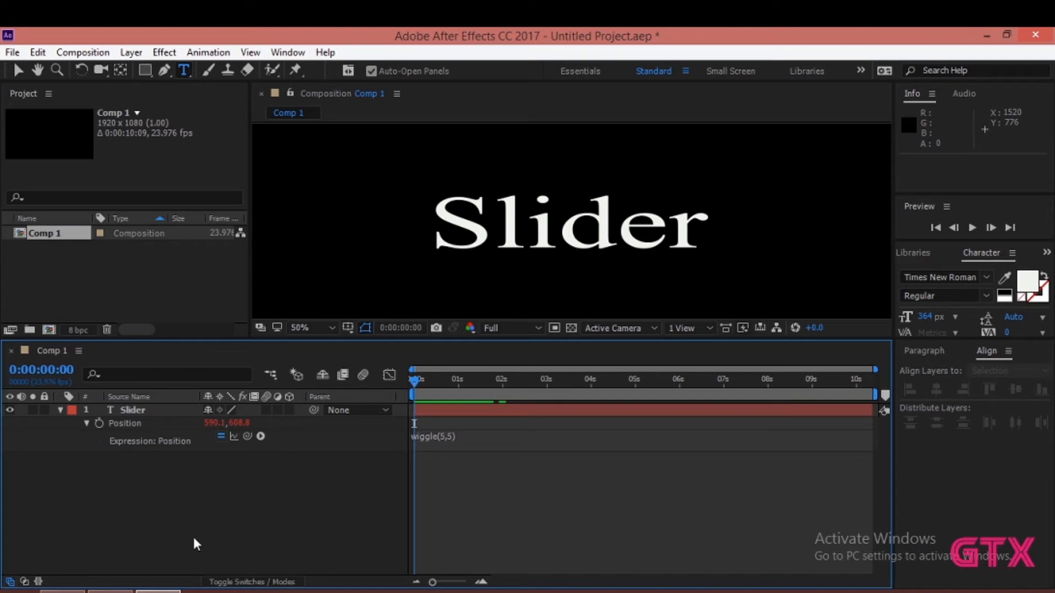
pyautogui.click(443, 435)
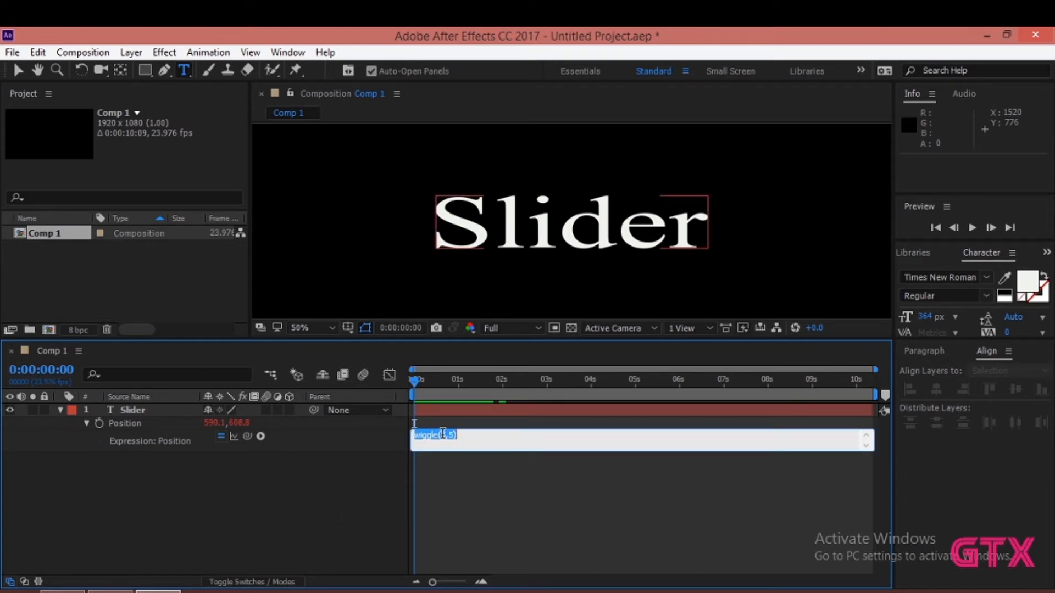
pyautogui.moveTo(439, 435); pyautogui.dragTo(458, 435)
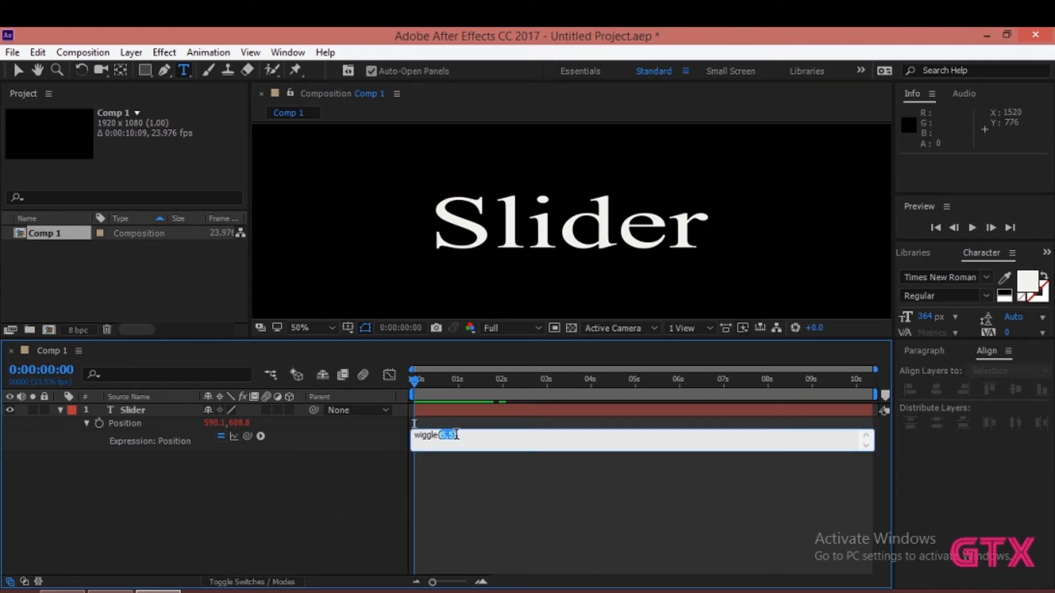
pyautogui.click(374, 475)
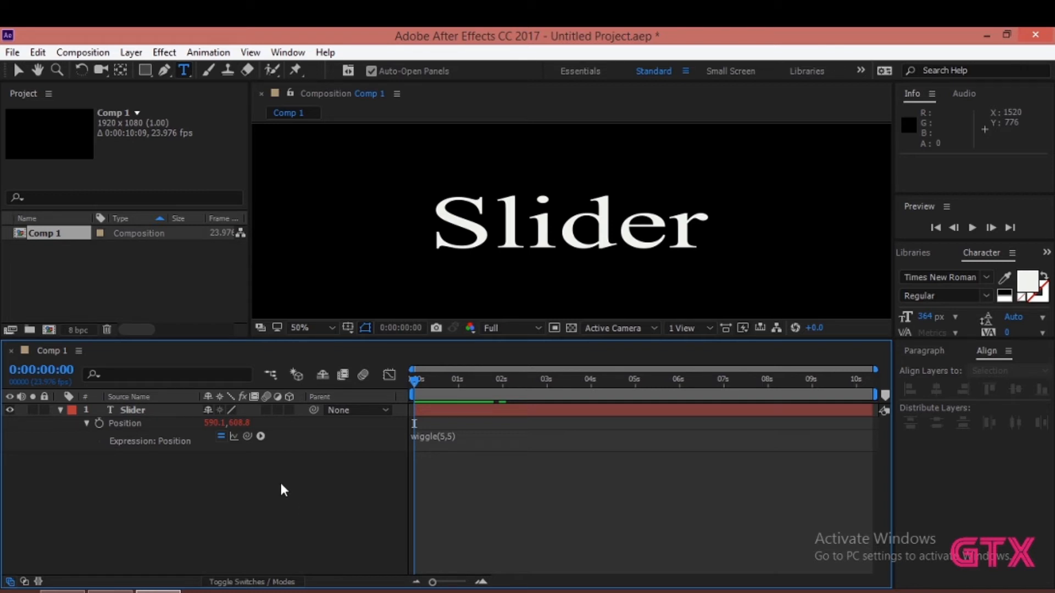
# - Add two null objects to the composition
pyautogui.rightClick(247, 498)
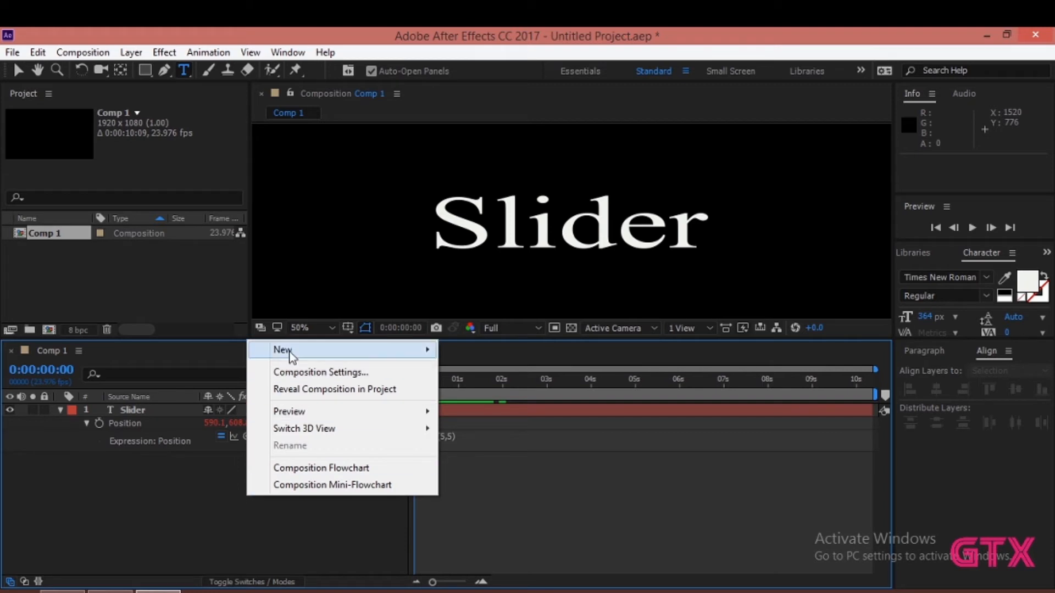
pyautogui.moveTo(358, 352)
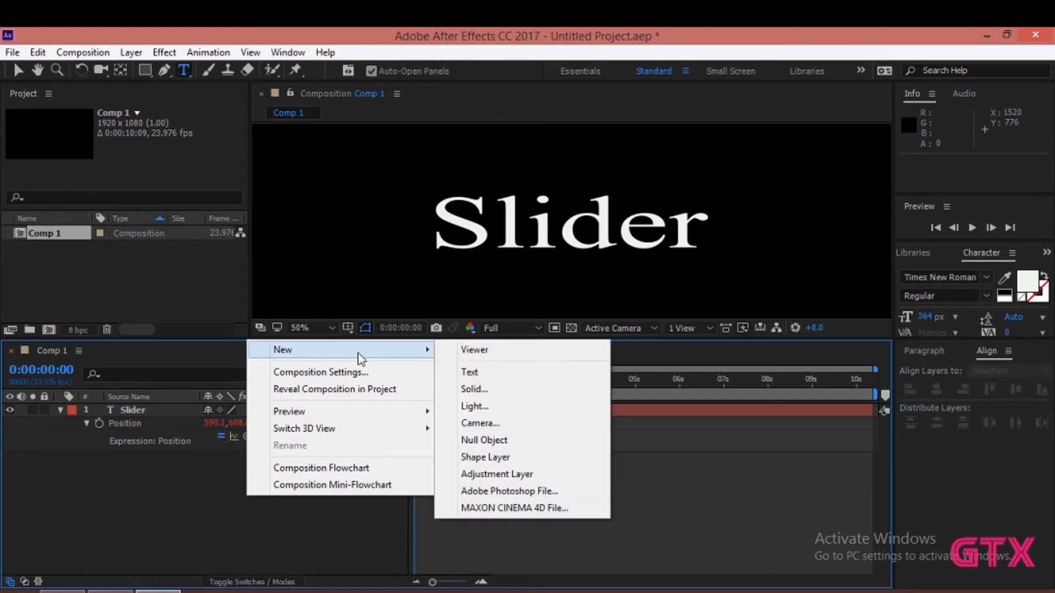
pyautogui.click(540, 446)
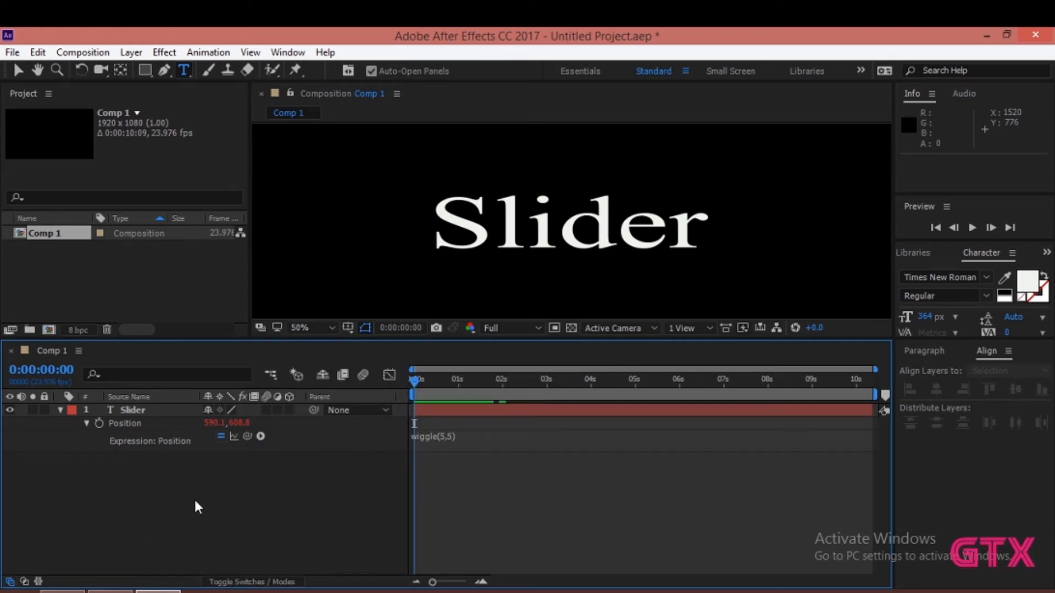
pyautogui.rightClick(258, 521)
pyautogui.moveTo(368, 376)
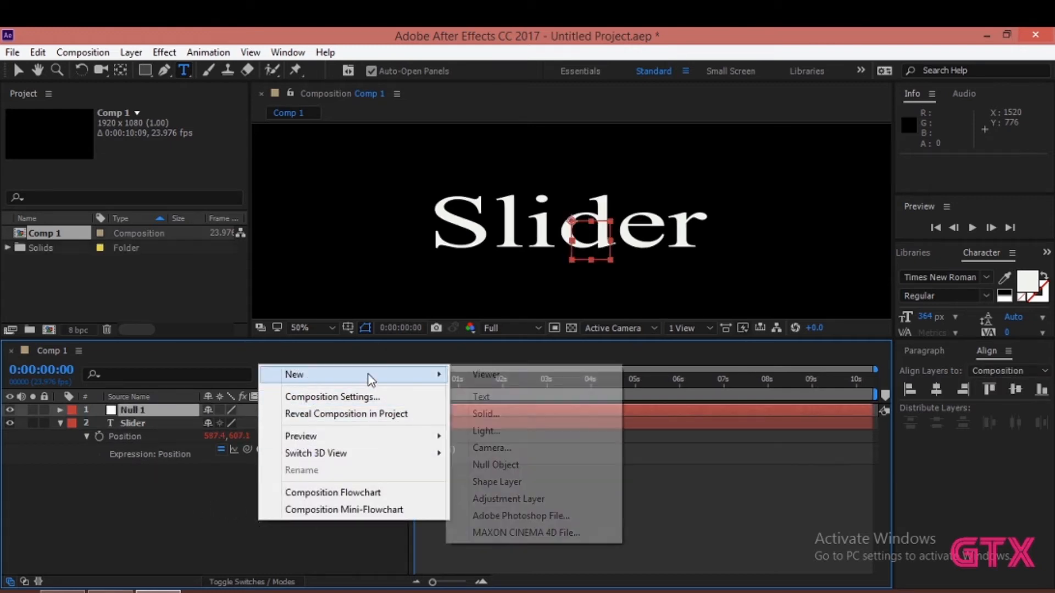
pyautogui.click(500, 466)
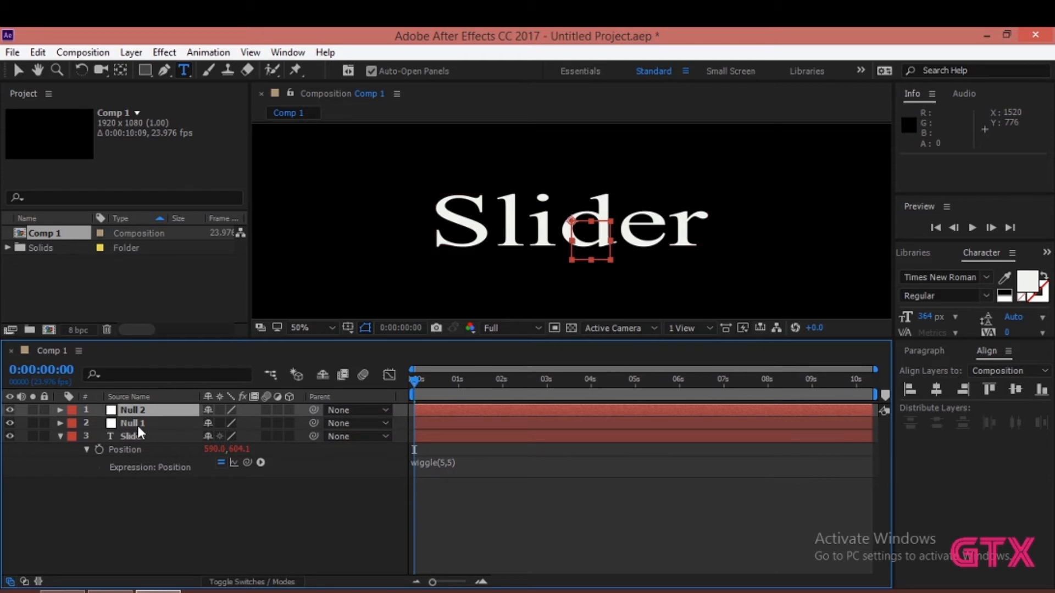
# - Rename the Null 1 layer as Amplitude
pyautogui.rightClick(137, 424)
pyautogui.click(351, 132)
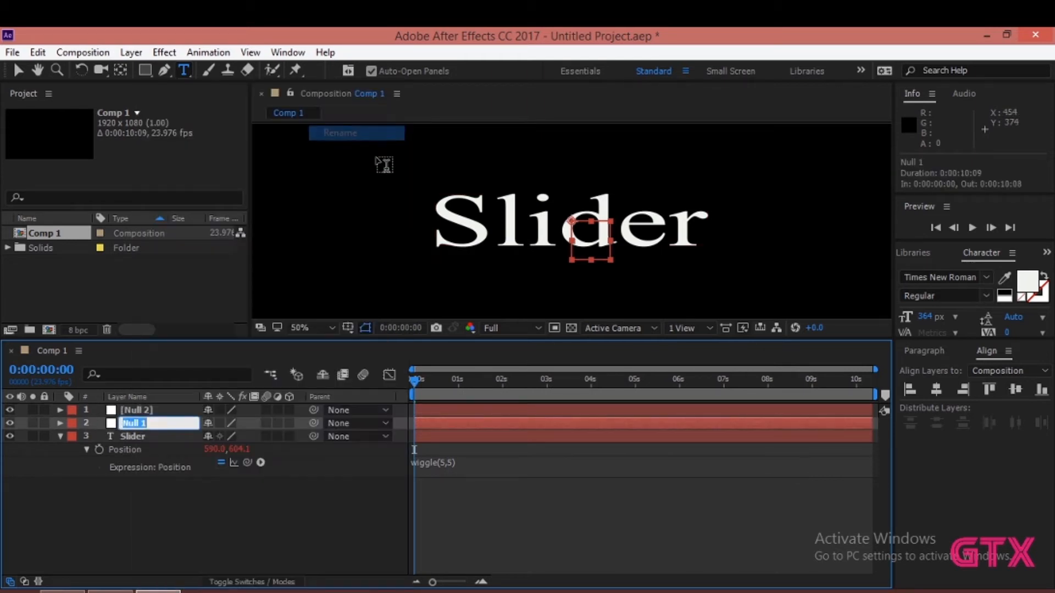
pyautogui.write('Amp')
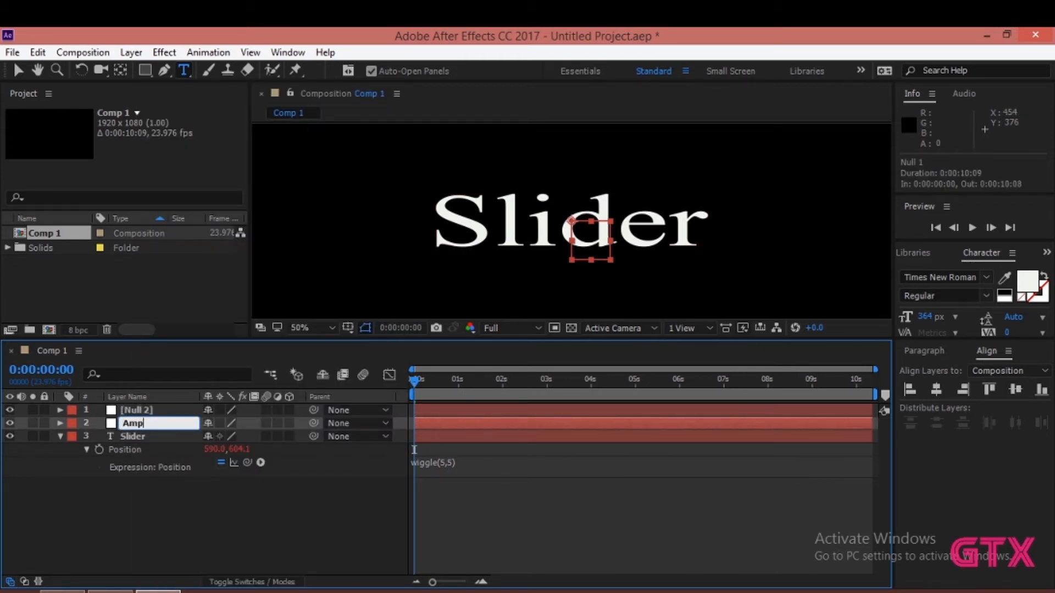
pyautogui.write('litude')
# - Rename the Null 2 layer as Frequency
pyautogui.click(144, 409)
pyautogui.rightClick(144, 410)
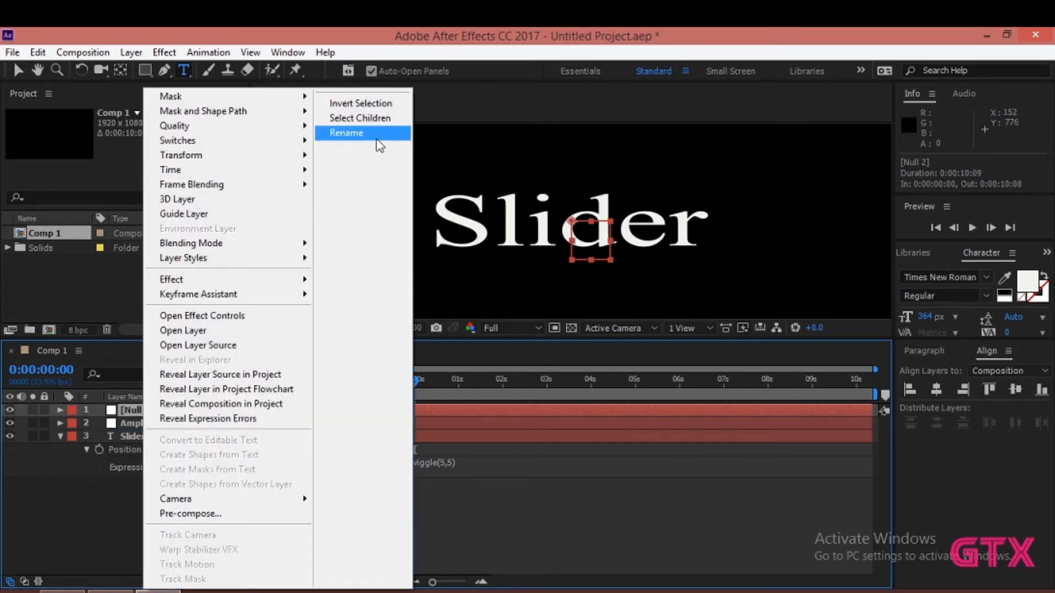
pyautogui.click(349, 133)
pyautogui.write('Fr')
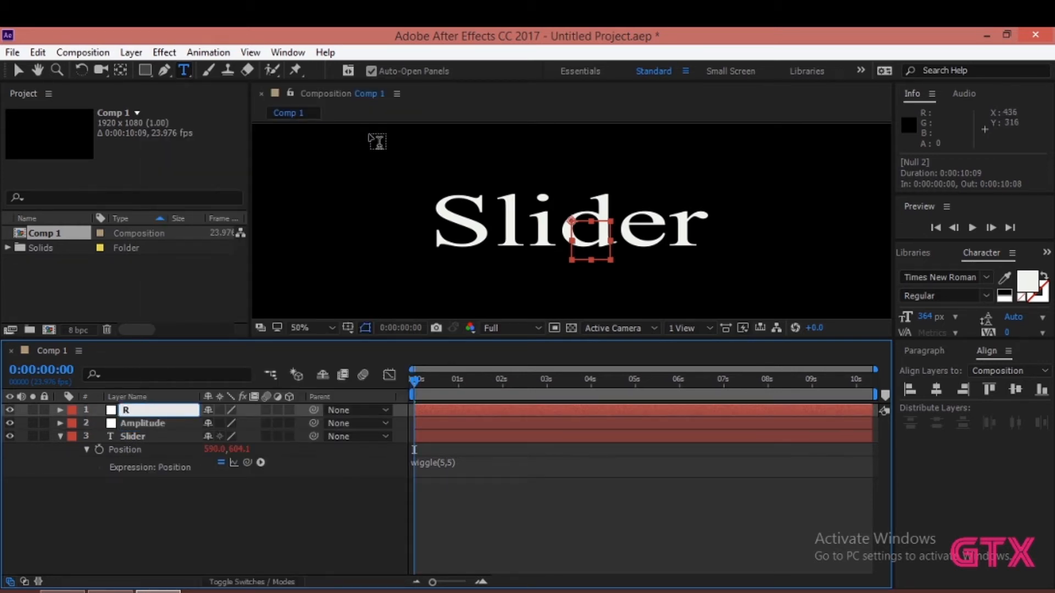
pyautogui.write('equency')
pyautogui.click(175, 548)
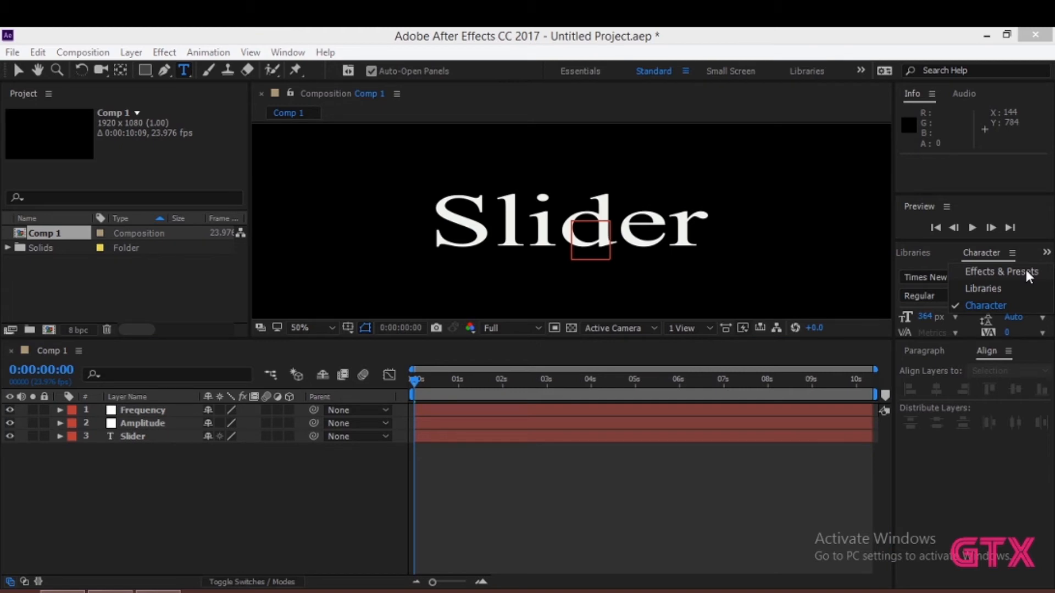
# - Search the effects for "slider", apply Slider Control to the Amplitude null, and expand that layer's effects
pyautogui.click(1025, 269)
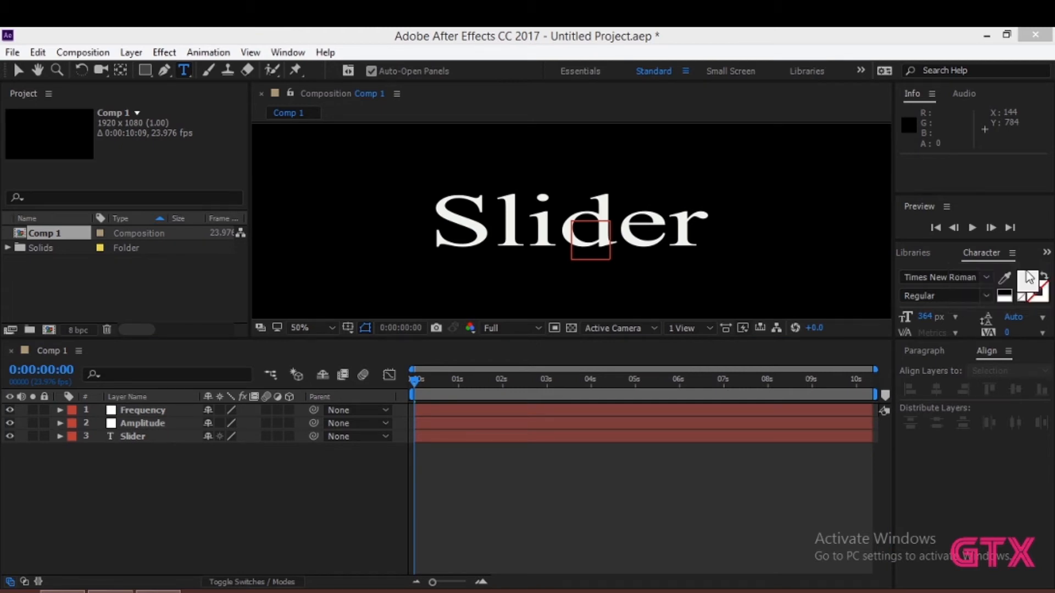
pyautogui.click(939, 273)
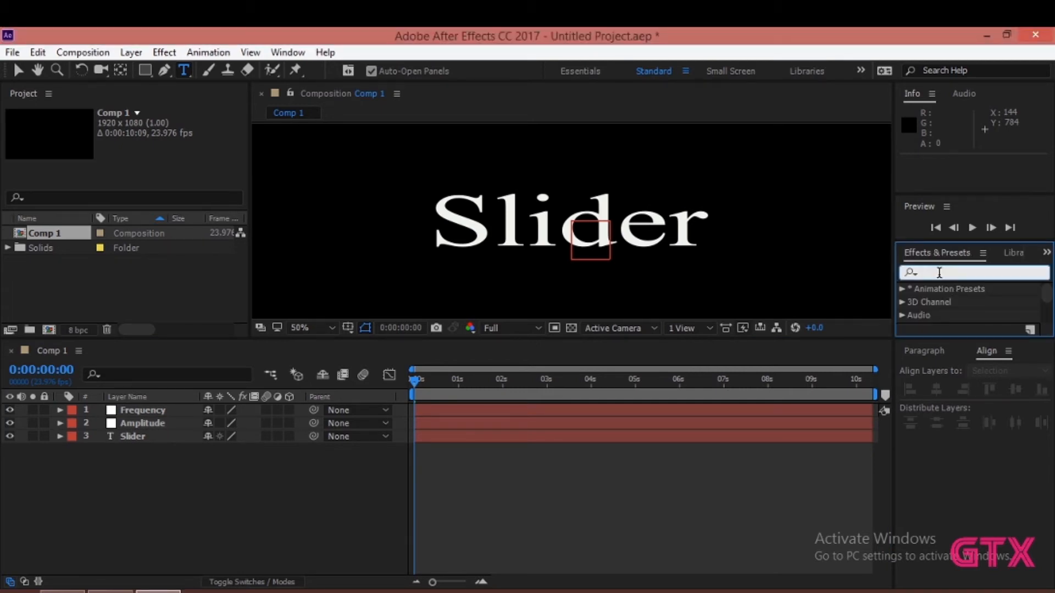
pyautogui.write('slide')
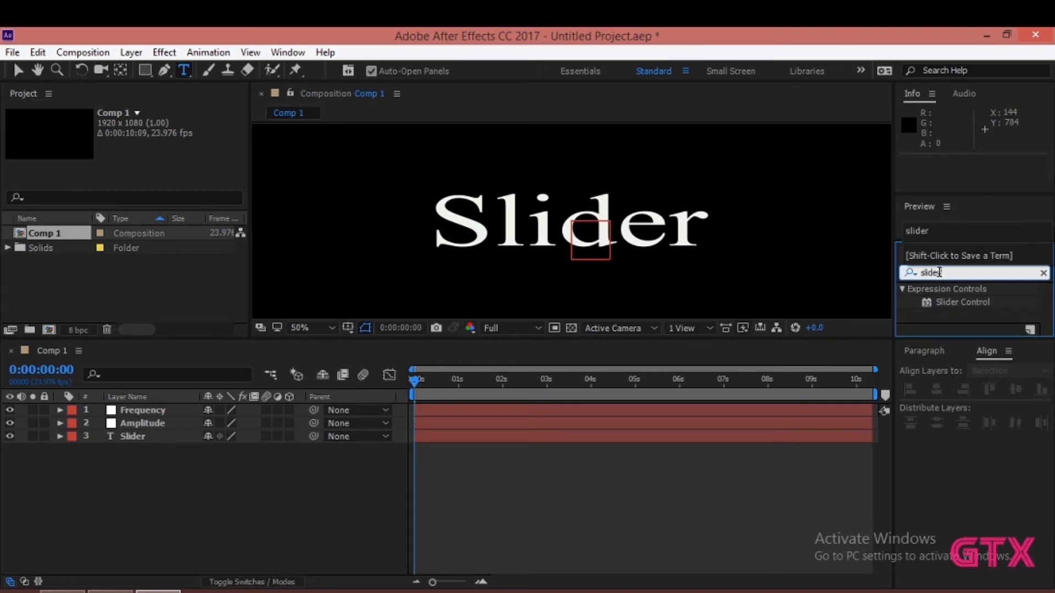
pyautogui.write('r')
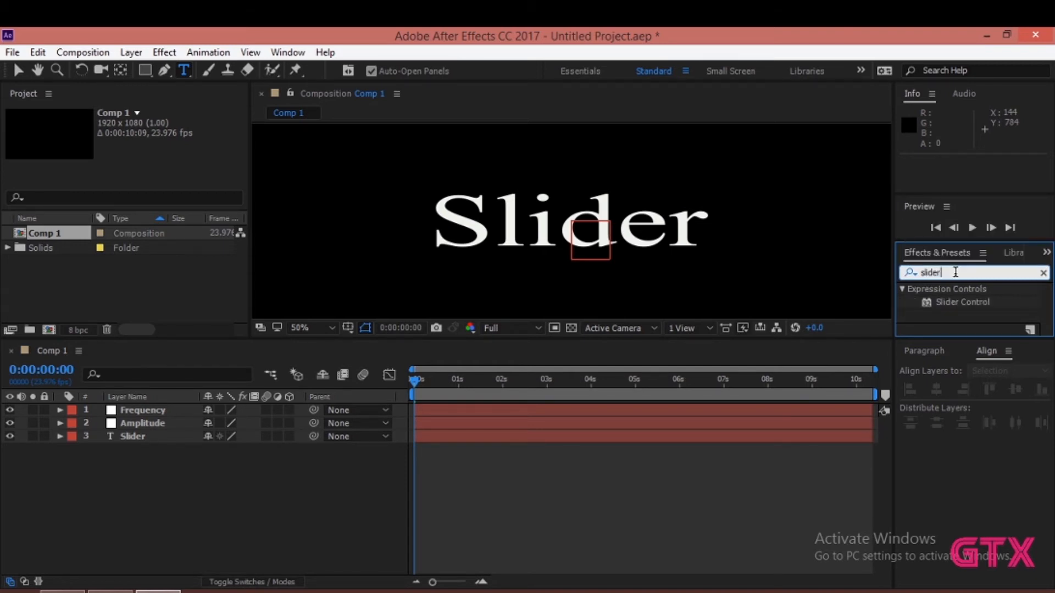
pyautogui.click(946, 301)
pyautogui.moveTo(944, 300); pyautogui.dragTo(156, 417)
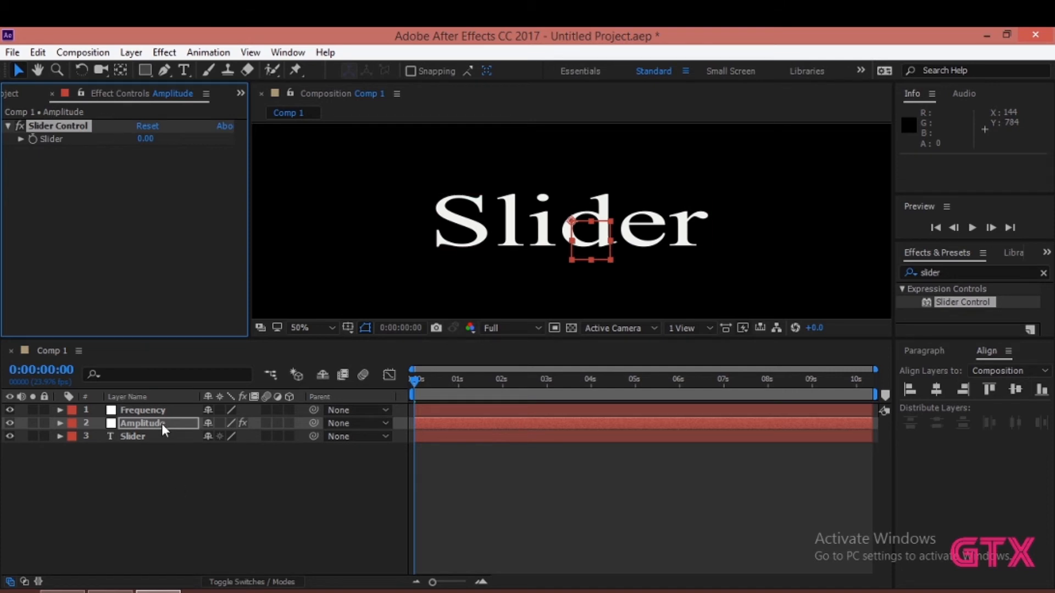
pyautogui.click(59, 423)
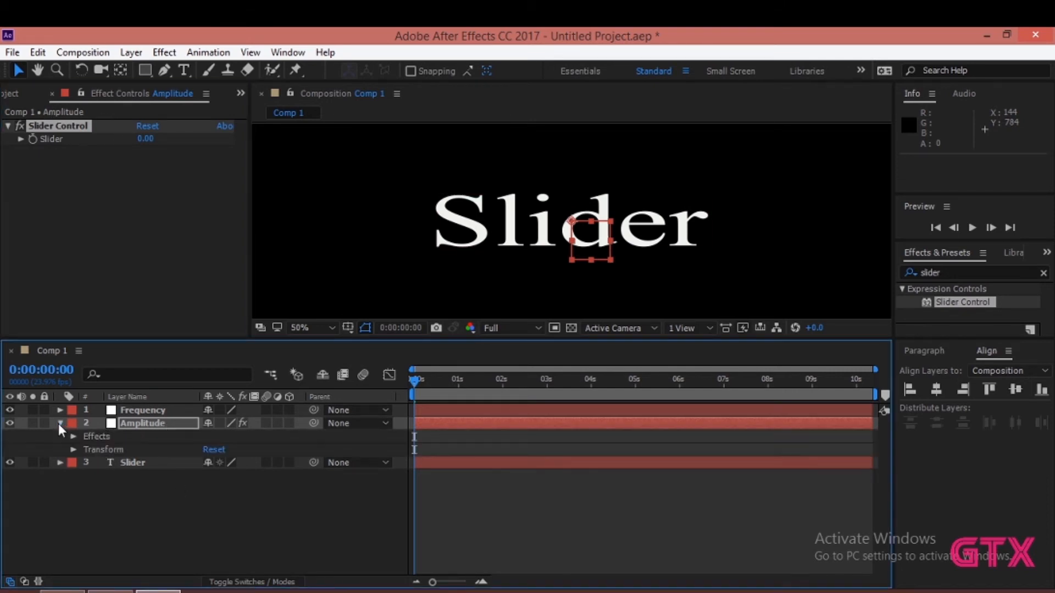
pyautogui.click(73, 435)
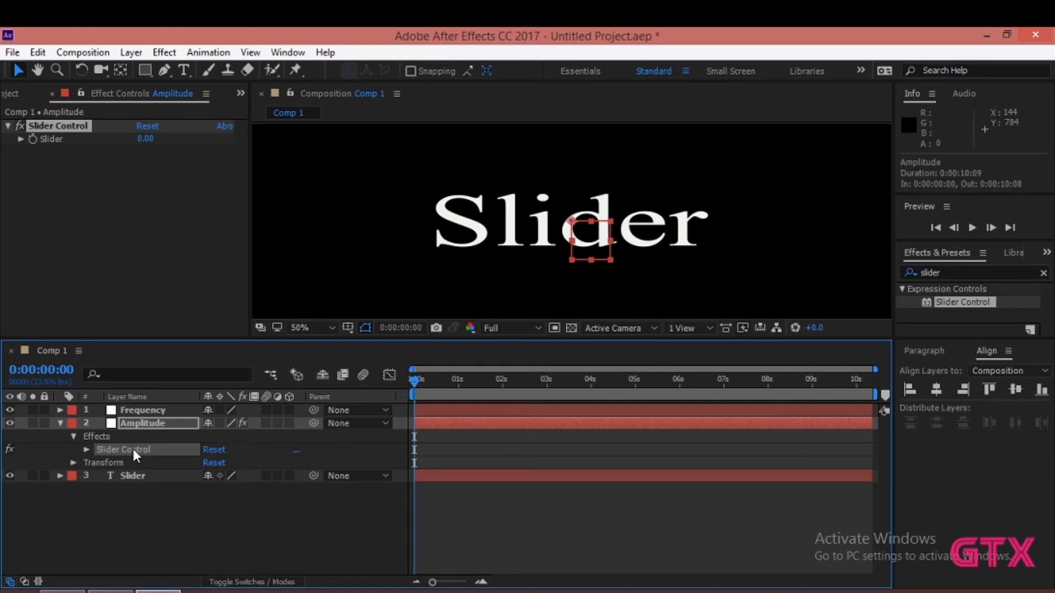
# - Apply the Slider Control effect to the Frequency null as well
pyautogui.click(140, 409)
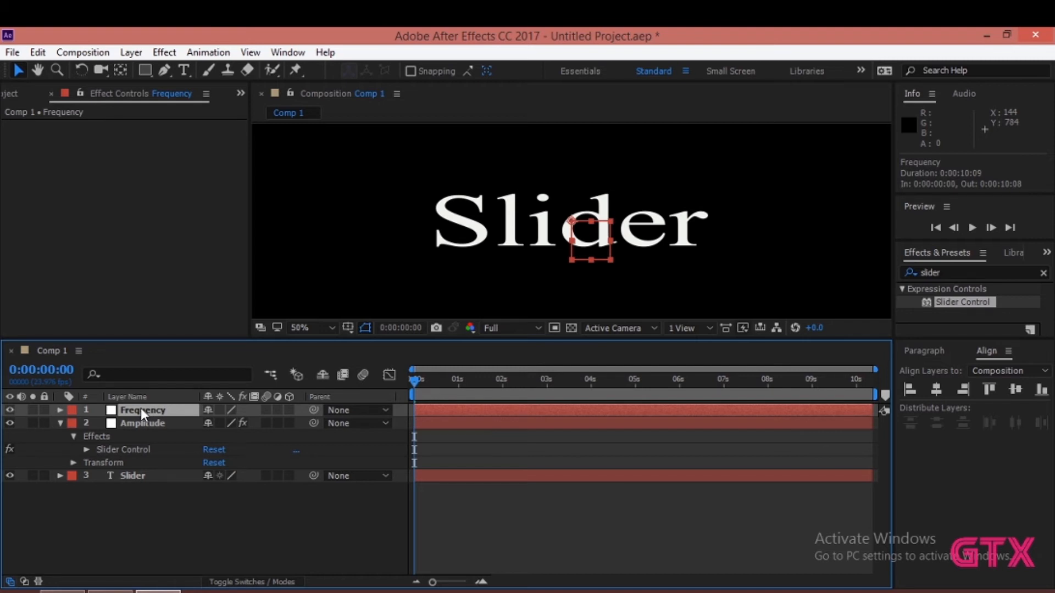
pyautogui.click(61, 409)
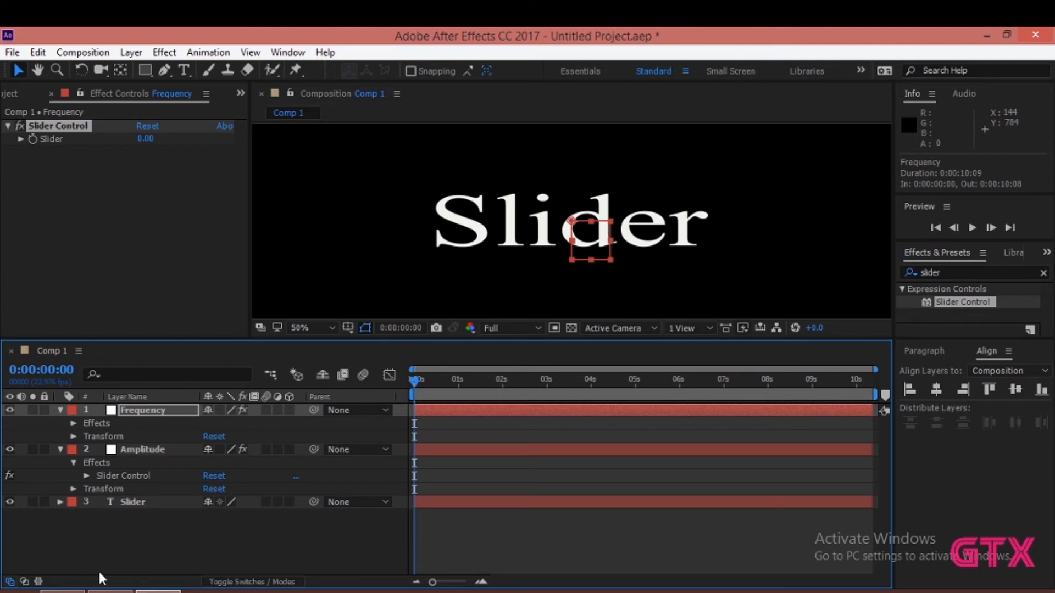
pyautogui.click(60, 410)
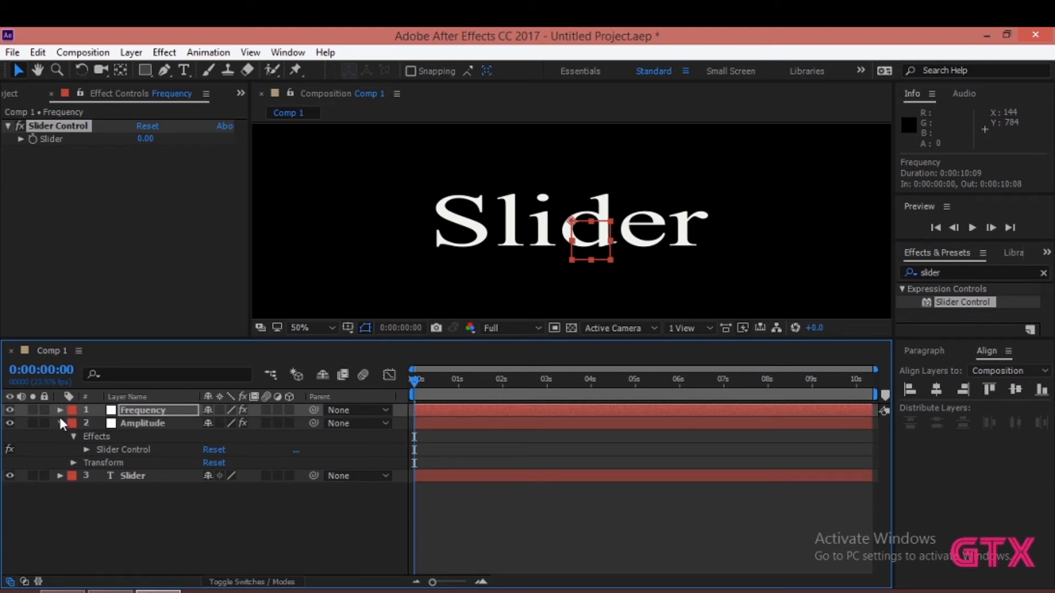
# - Reveal only the Position property and its wiggle expression on the Slider text layer
pyautogui.click(60, 476)
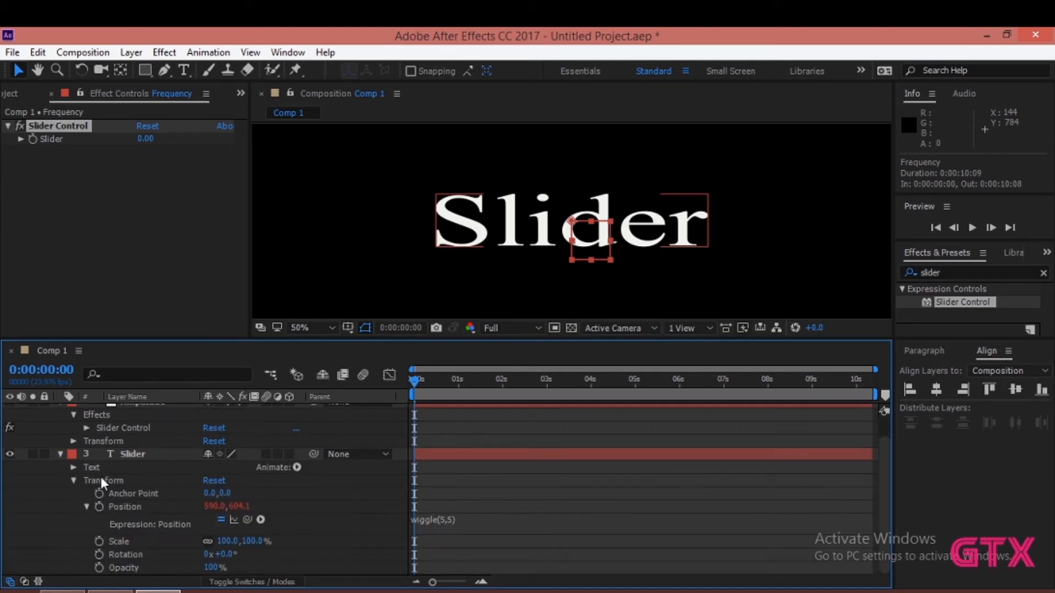
pyautogui.click(57, 454)
pyautogui.click(134, 476)
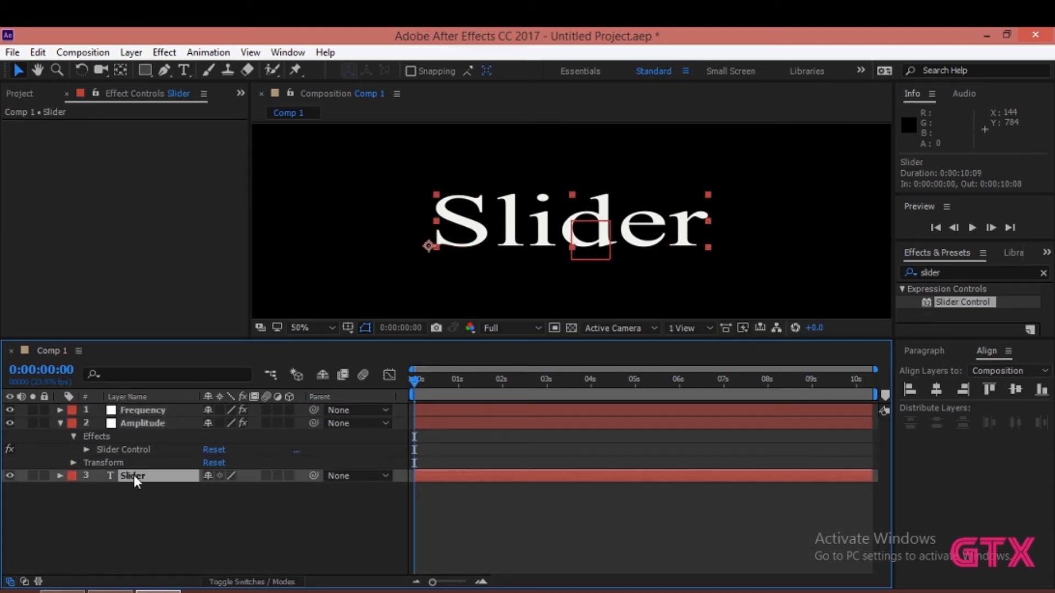
pyautogui.press('p')
pyautogui.click(86, 489)
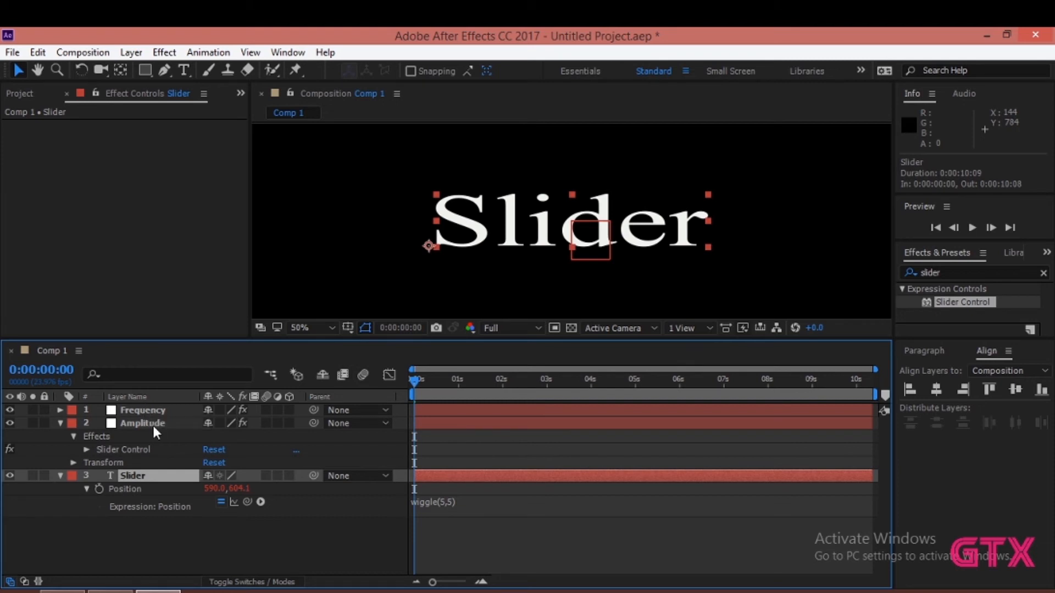
pyautogui.click(86, 450)
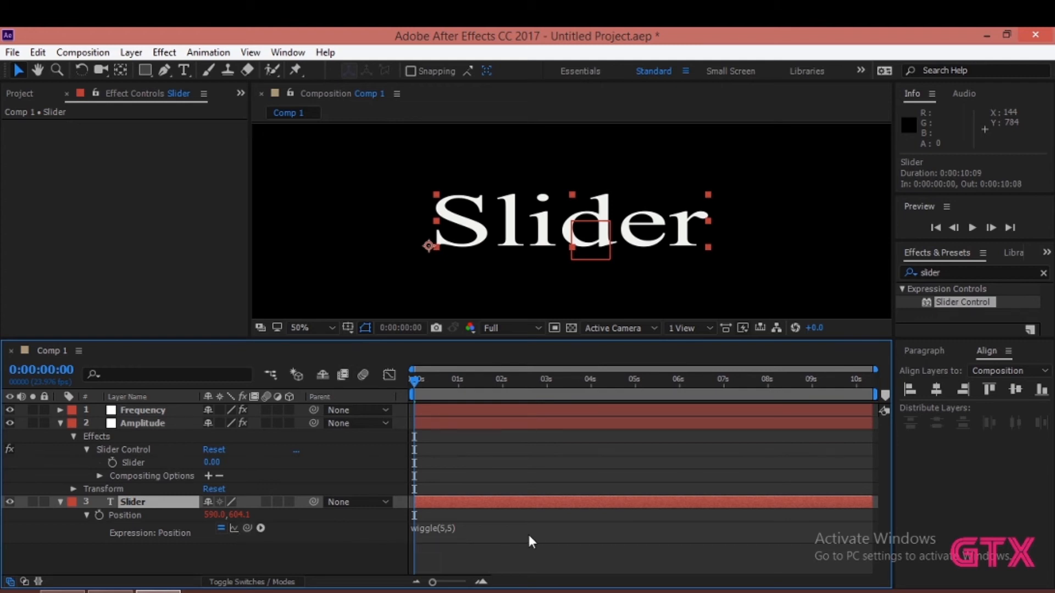
pyautogui.click(434, 542)
pyautogui.click(445, 528)
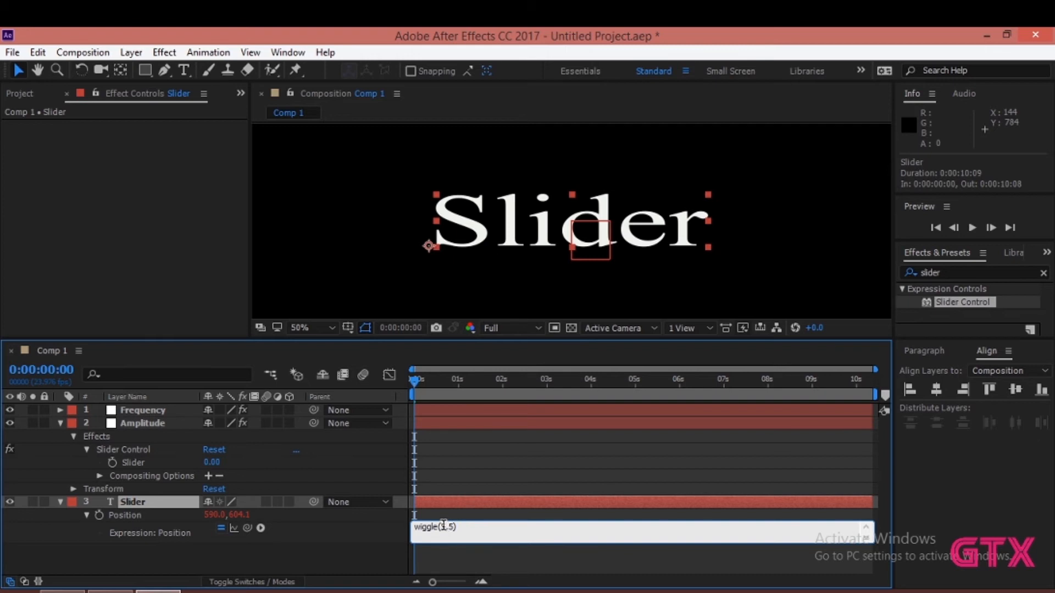
pyautogui.click(60, 423)
# - Expand the Frequency null's effects down to the Slider property of its Slider Control
pyautogui.click(58, 410)
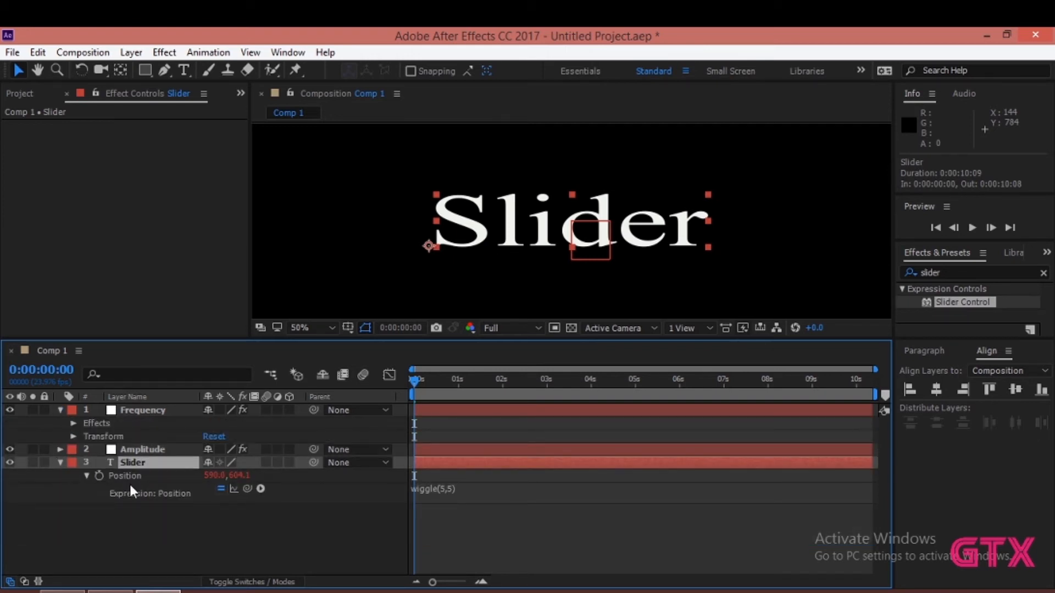
pyautogui.click(73, 424)
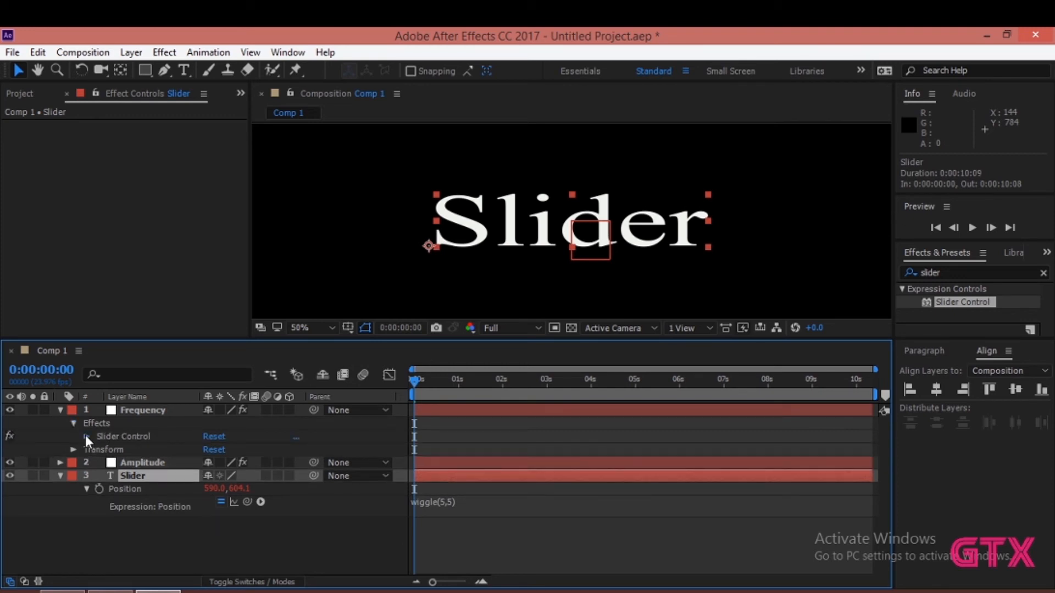
pyautogui.click(85, 436)
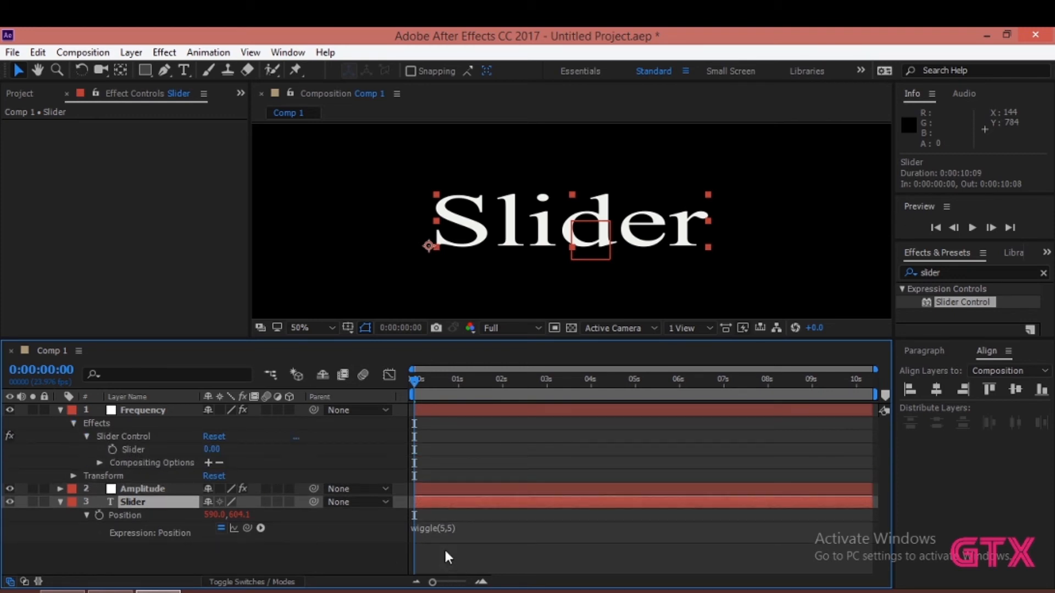
# - Replace the first value of the Slider text layer's wiggle expression with a link to the Frequency null's Slider property
pyautogui.click(444, 528)
pyautogui.click(447, 528)
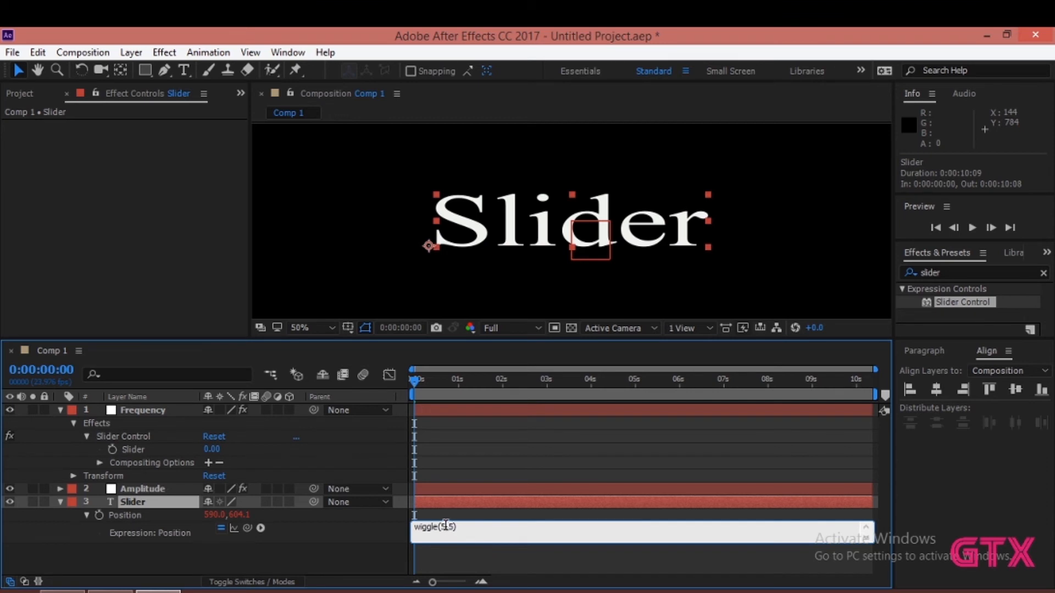
pyautogui.moveTo(447, 527); pyautogui.dragTo(442, 525)
pyautogui.moveTo(247, 528); pyautogui.dragTo(134, 449)
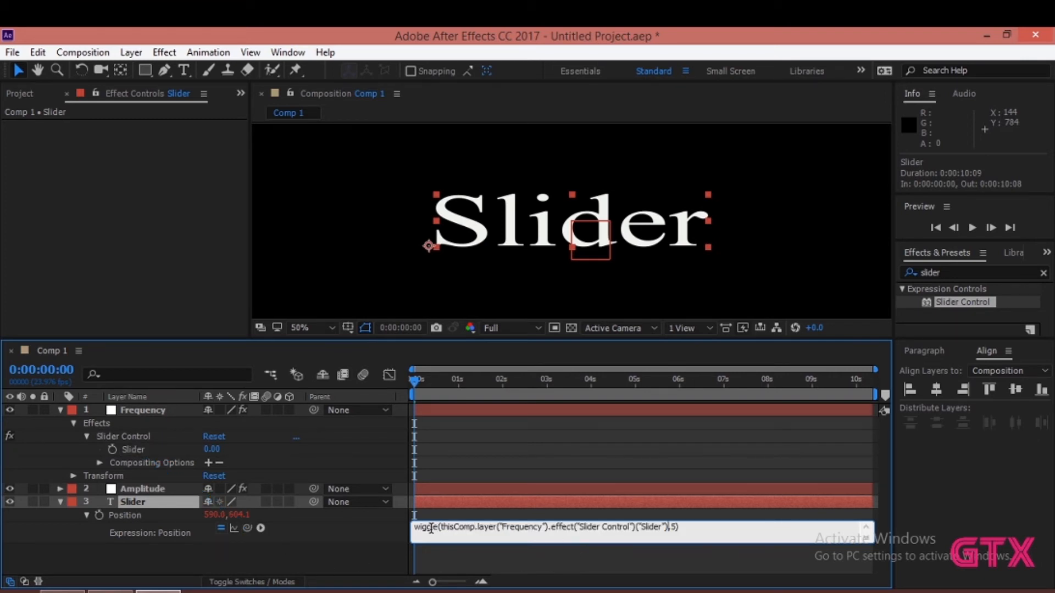
pyautogui.moveTo(440, 526); pyautogui.dragTo(636, 519)
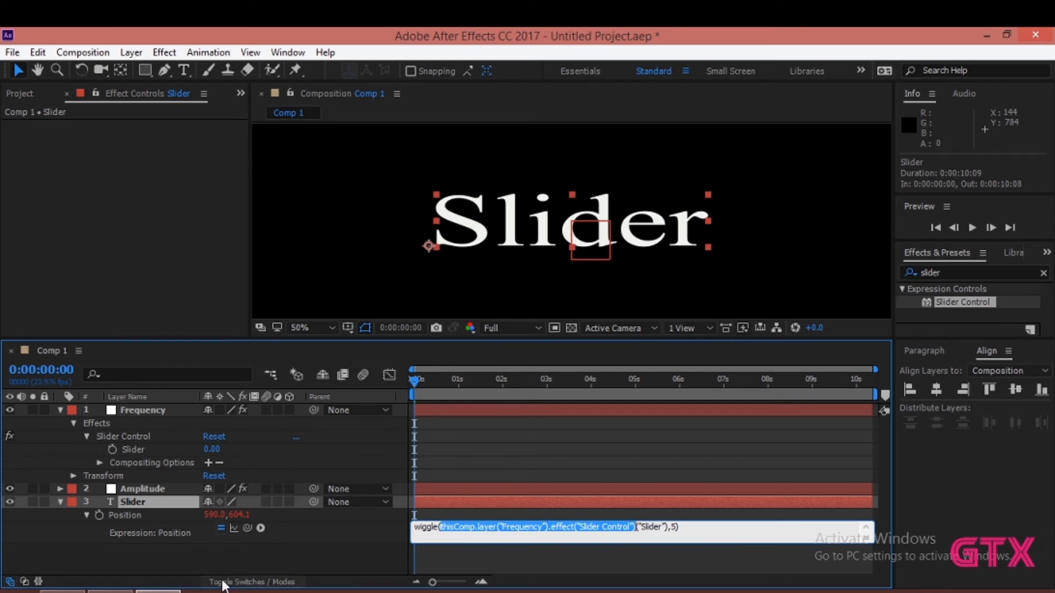
# - Replace the second value of the wiggle expression with a link to the Amplitude null's Slider property and apply the expression
pyautogui.click(61, 409)
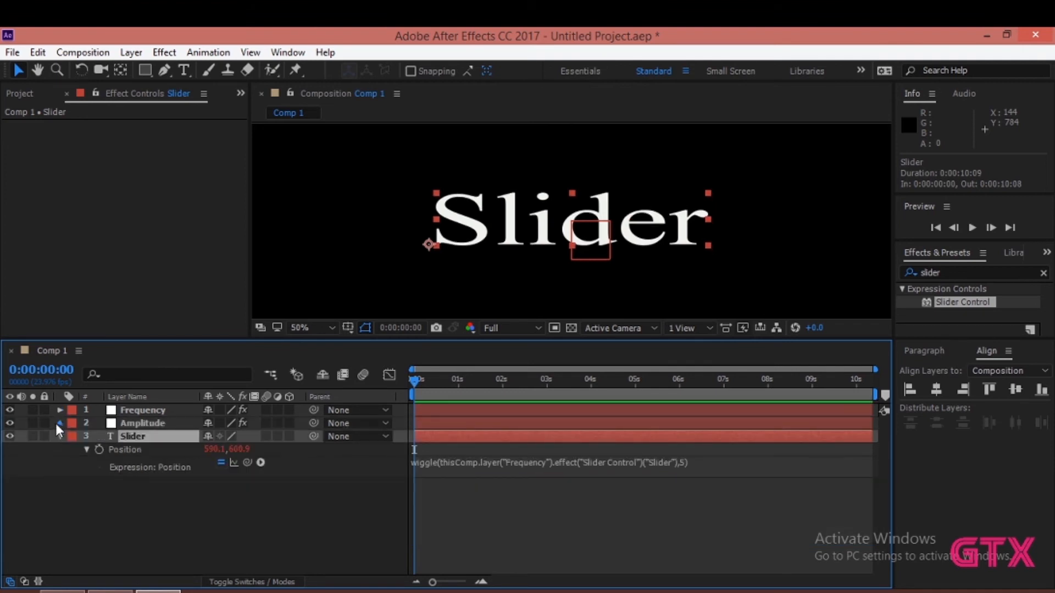
pyautogui.click(60, 423)
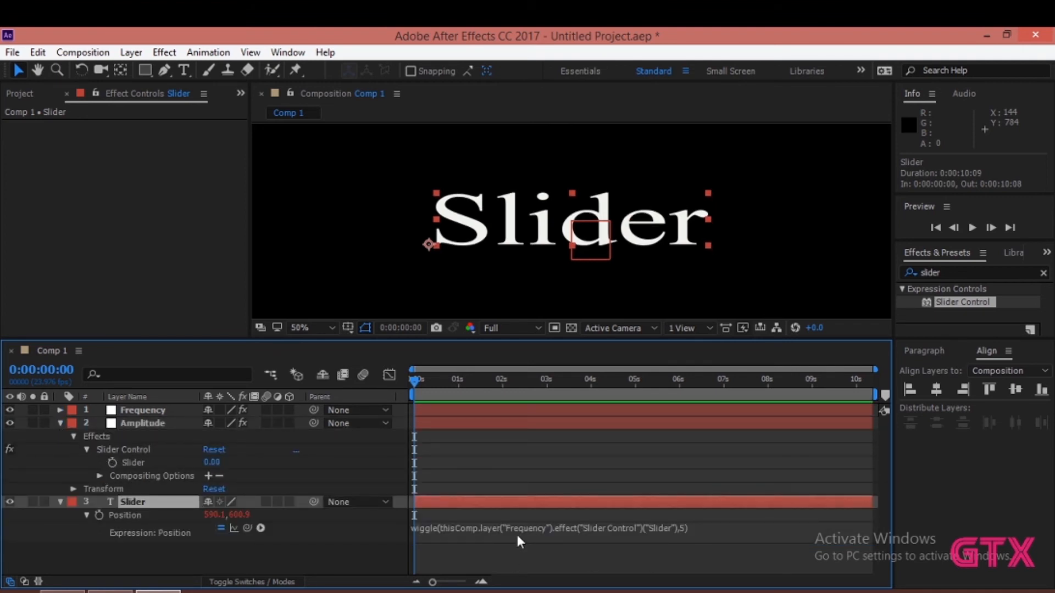
pyautogui.click(684, 525)
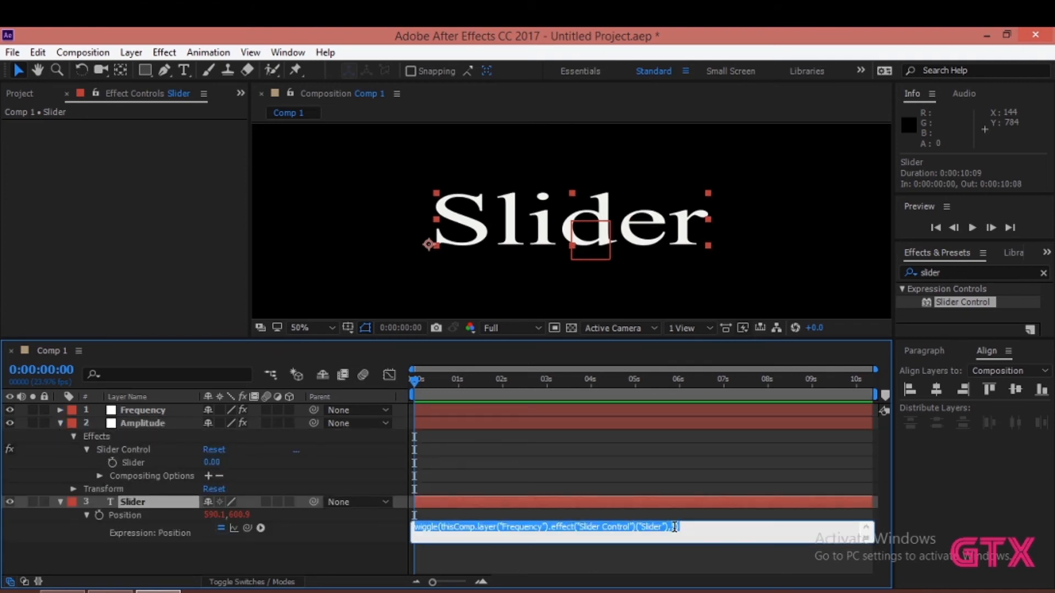
pyautogui.doubleClick(675, 526)
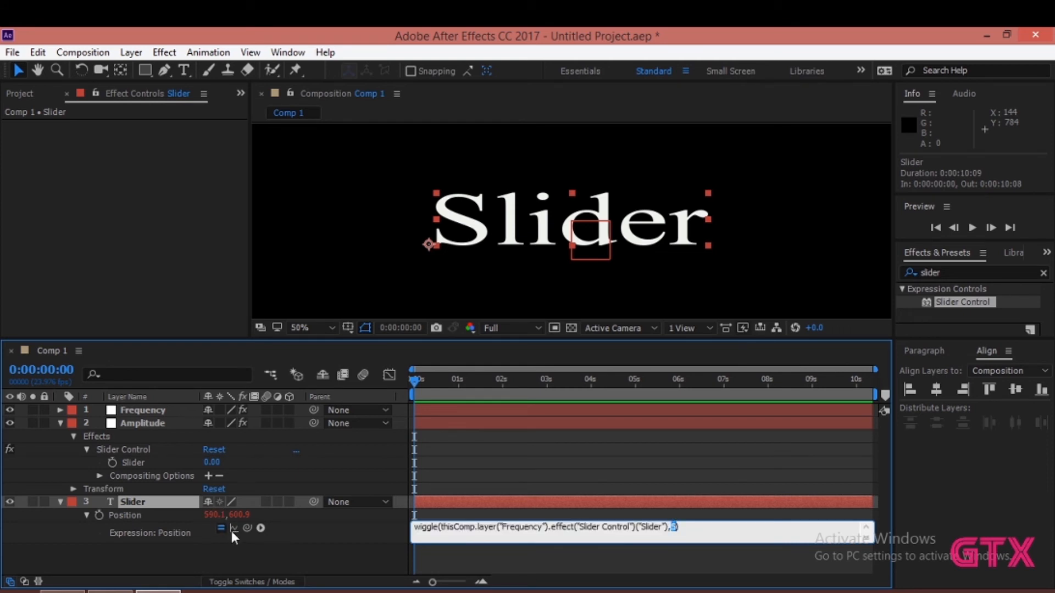
pyautogui.moveTo(247, 528); pyautogui.dragTo(141, 461)
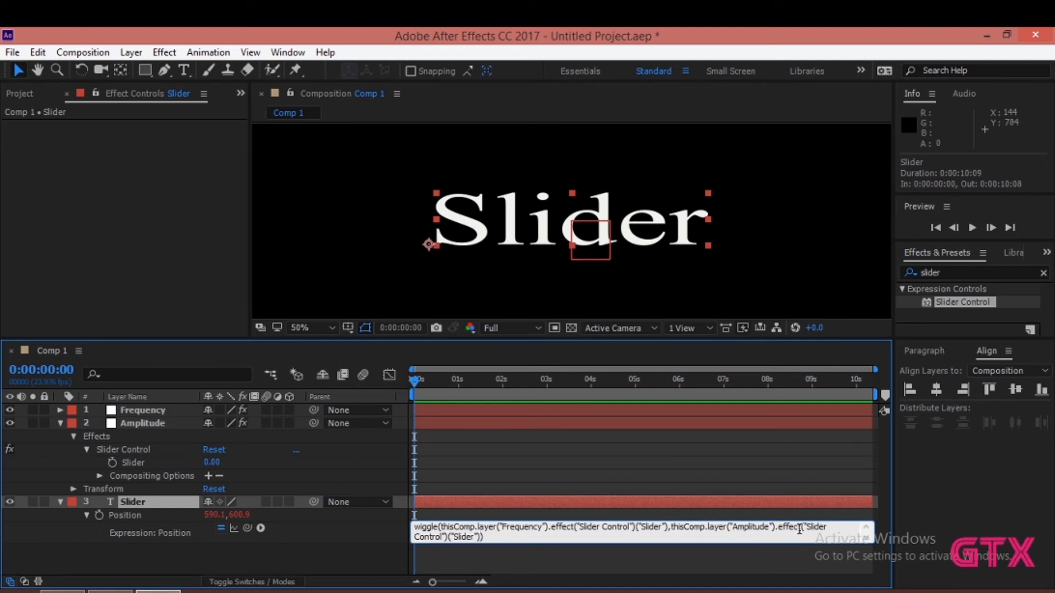
pyautogui.click(318, 560)
pyautogui.moveTo(421, 380)
pyautogui.mouseDown()
pyautogui.moveTo(502, 385)
pyautogui.moveTo(412, 385)
pyautogui.moveTo(528, 389)
pyautogui.moveTo(406, 396)
pyautogui.moveTo(507, 390)
pyautogui.moveTo(409, 387)
pyautogui.mouseUp()
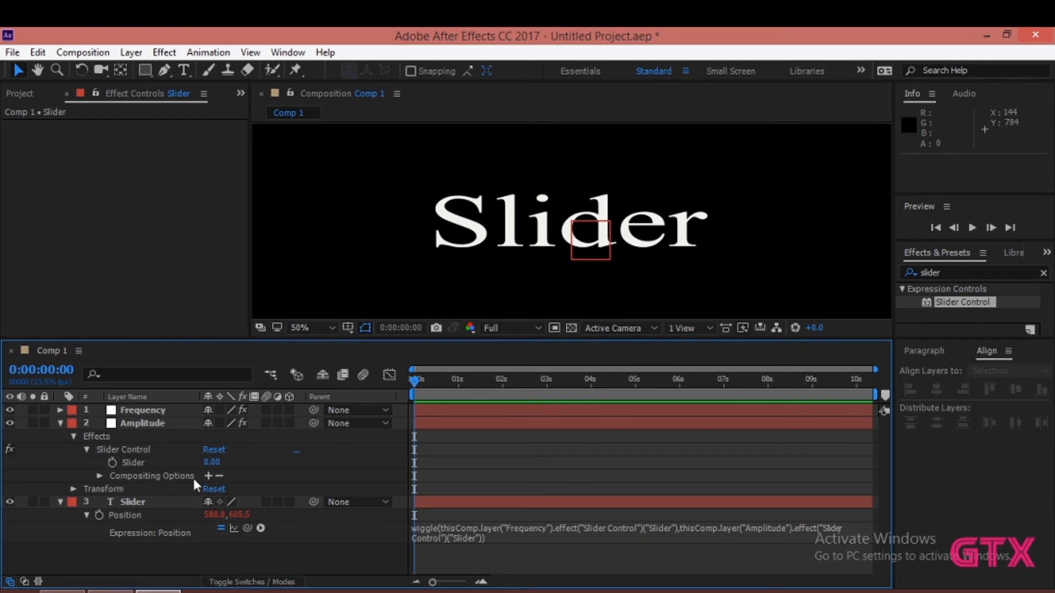
# - Set the Amplitude null's Slider to 22 and the Frequency null's Slider to 10
pyautogui.moveTo(206, 465)
pyautogui.mouseDown()
pyautogui.moveTo(239, 462)
pyautogui.moveTo(219, 463)
pyautogui.mouseUp()
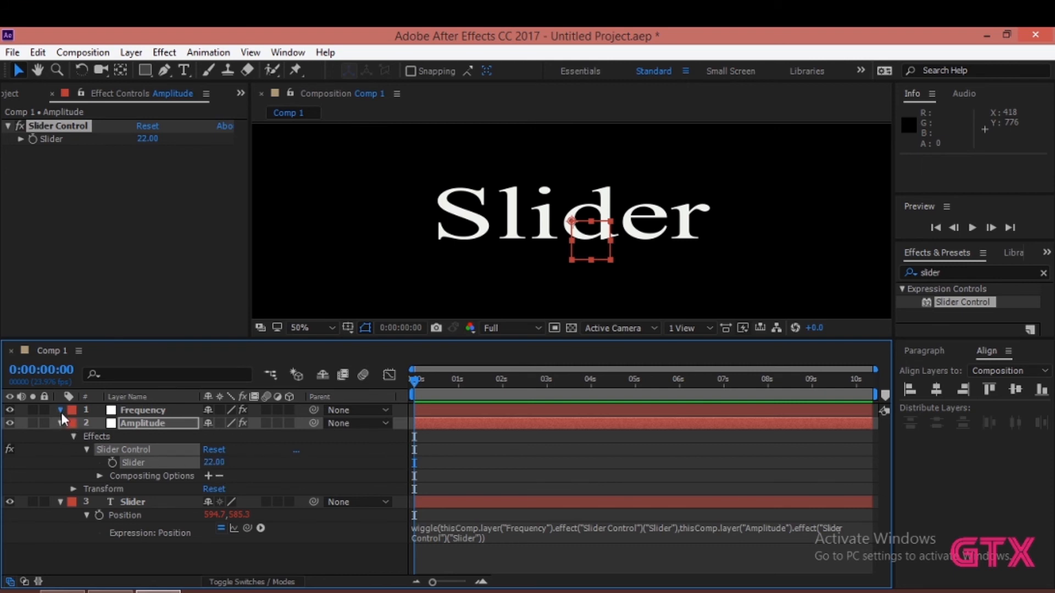
pyautogui.click(60, 411)
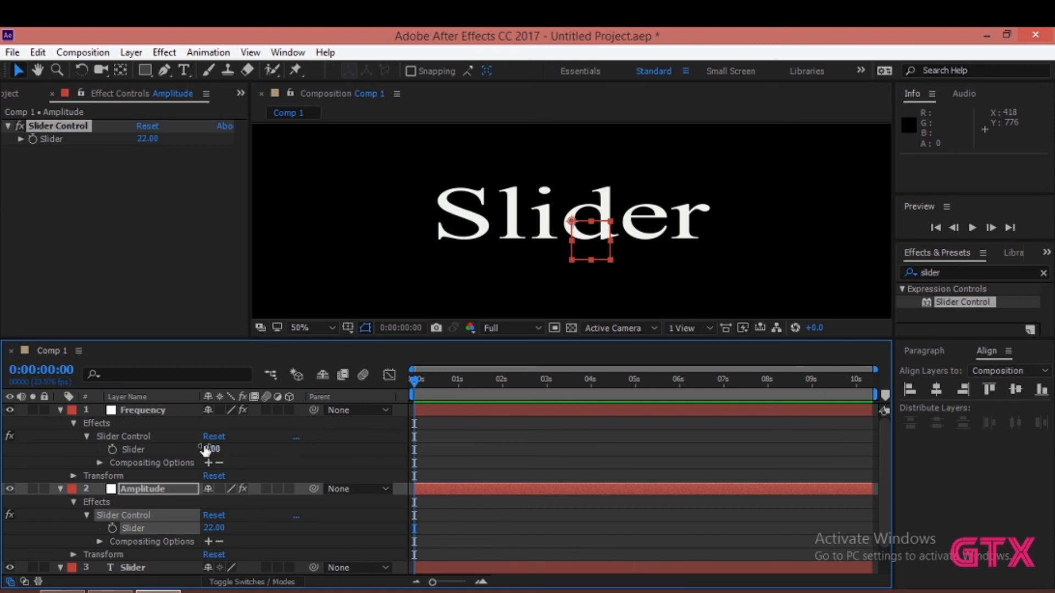
pyautogui.click(209, 450)
pyautogui.write('10')
pyautogui.press('Return')
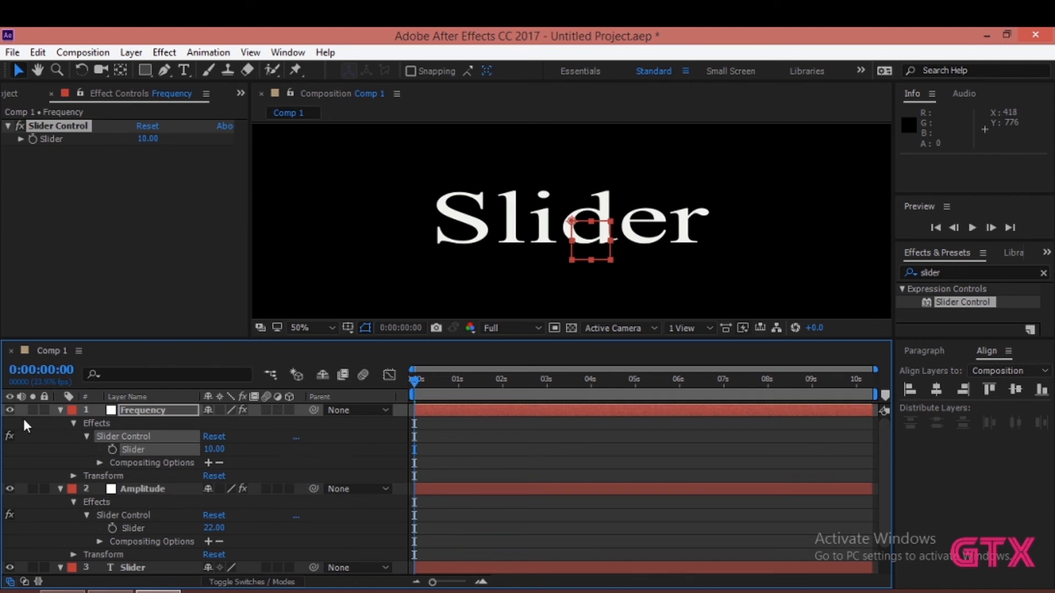
pyautogui.click(60, 410)
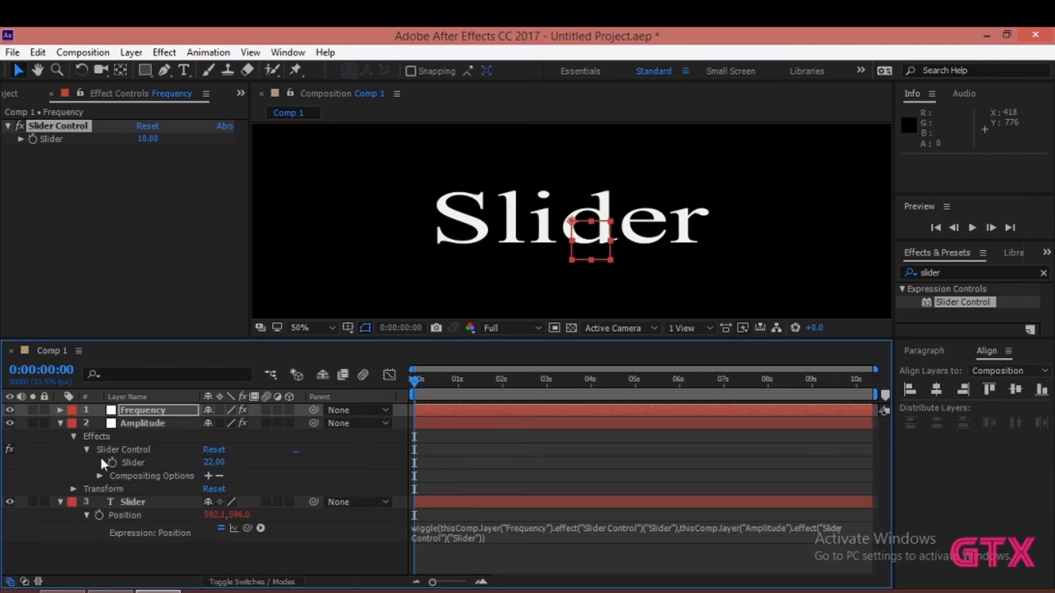
# - Set the Amplitude null's Slider to 0 and start keyframing it at 0:00:00:00
pyautogui.click(209, 462)
pyautogui.write('0')
pyautogui.press('Return')
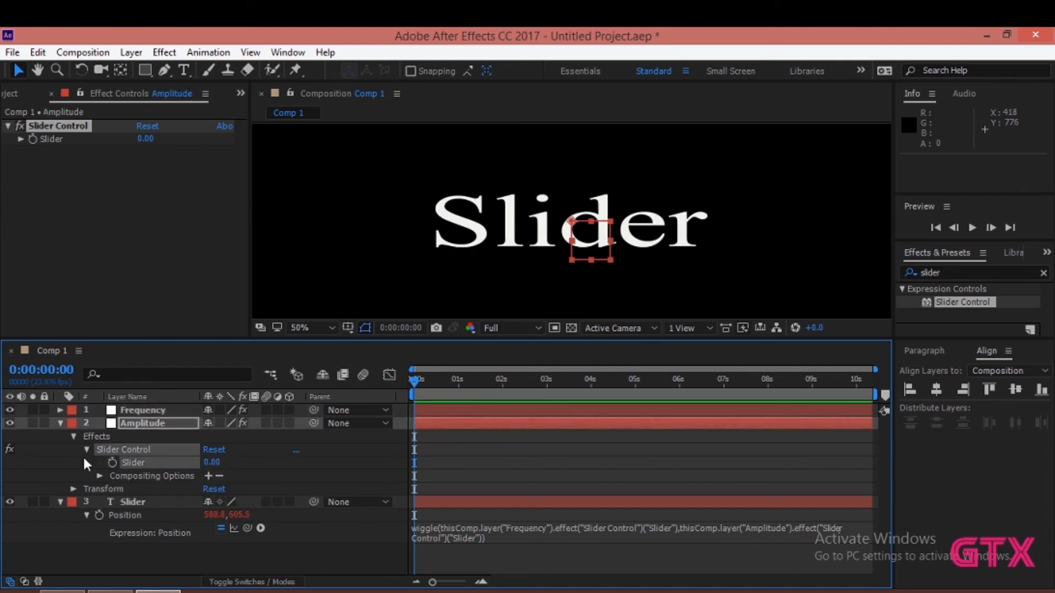
pyautogui.click(113, 465)
# - Add a keyframe with value 10 to the Amplitude null's Slider at 0:00:00:23
pyautogui.moveTo(414, 381); pyautogui.dragTo(456, 380)
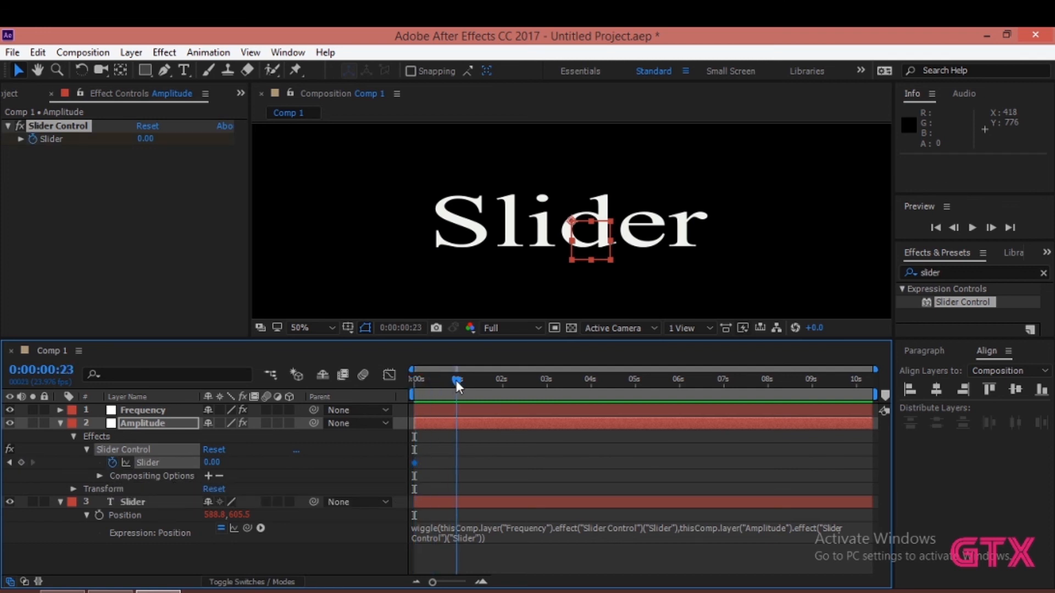
pyautogui.click(214, 463)
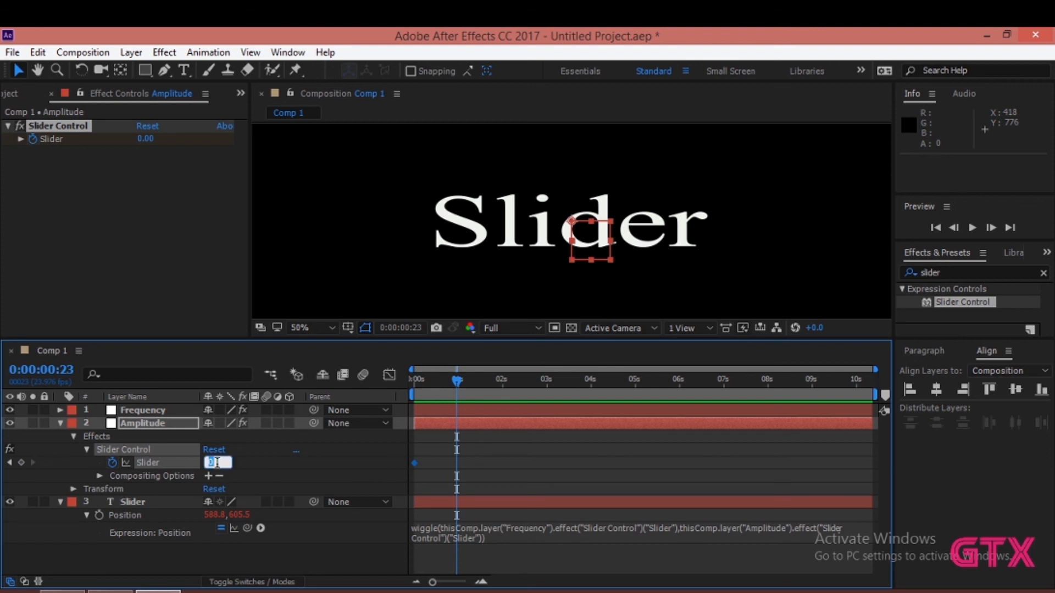
pyautogui.write('10')
pyautogui.press('Return')
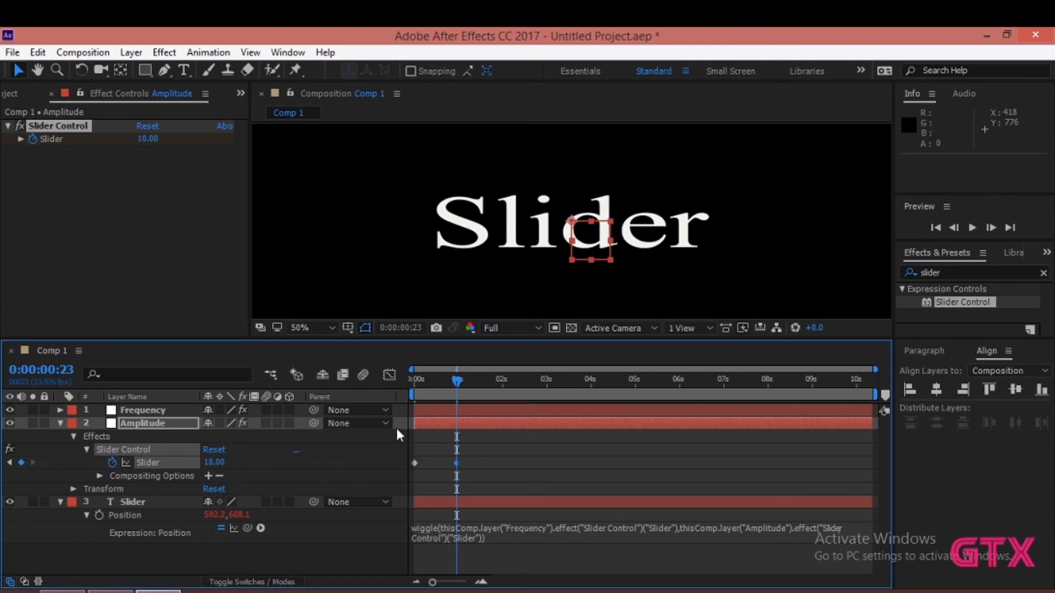
# - Add a keyframe with value 15 to the Amplitude null's Slider at 0:00:01:16
pyautogui.moveTo(458, 381); pyautogui.dragTo(487, 383)
pyautogui.click(213, 463)
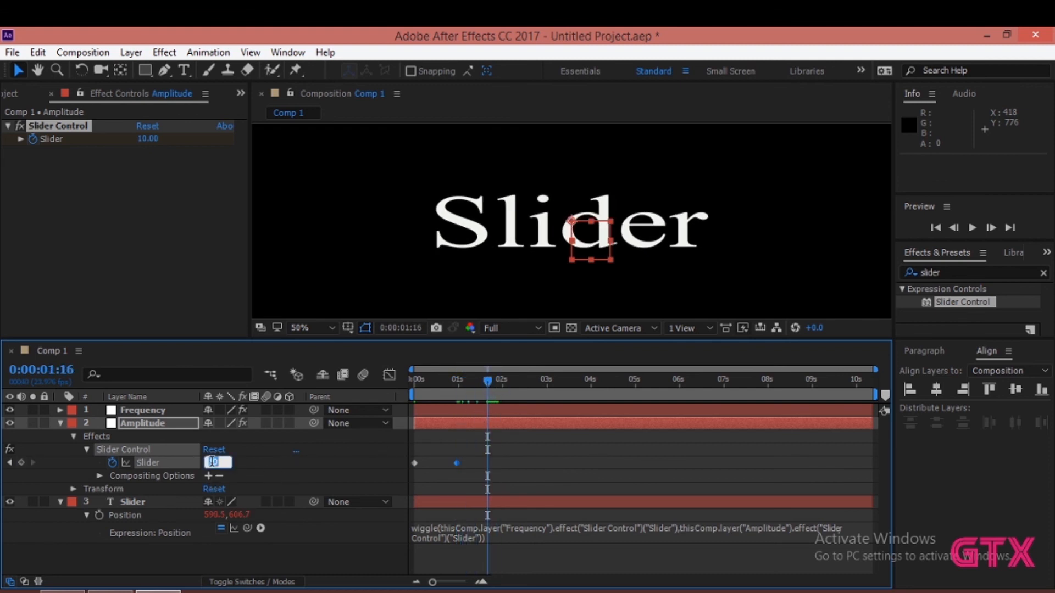
pyautogui.write('15')
pyautogui.press('Return')
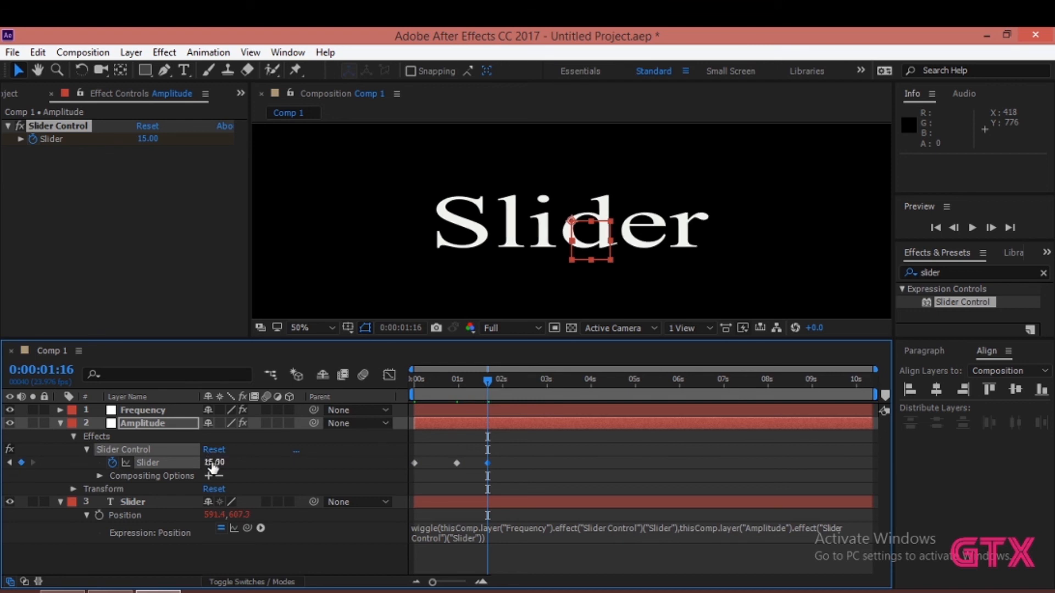
# - Add a keyframe with value 20 to the Amplitude null's Slider at 0:00:02:06
pyautogui.press('pagedown')
pyautogui.moveTo(499, 382); pyautogui.dragTo(513, 384)
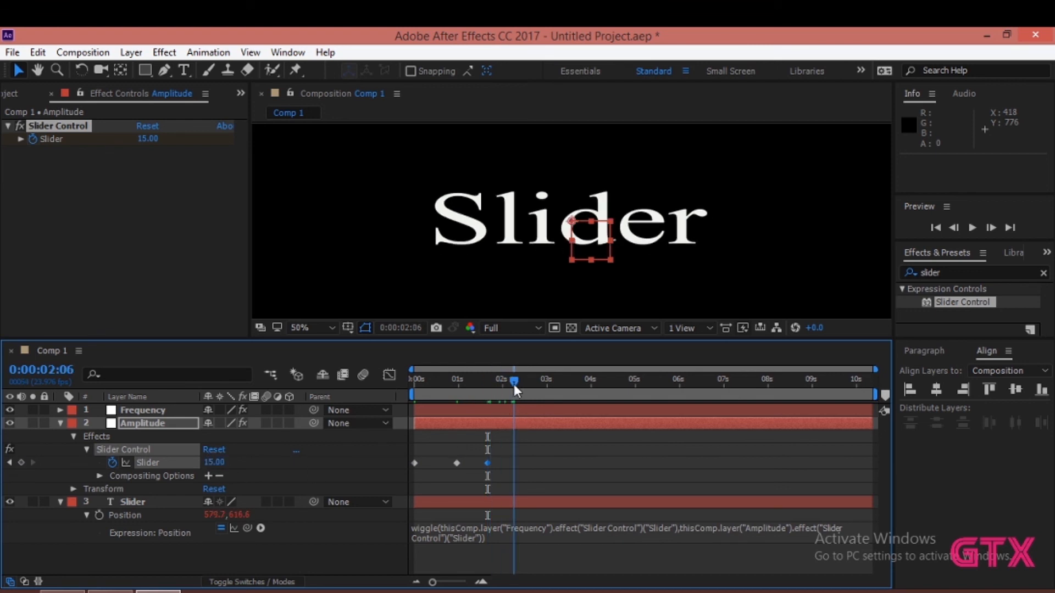
pyautogui.click(213, 463)
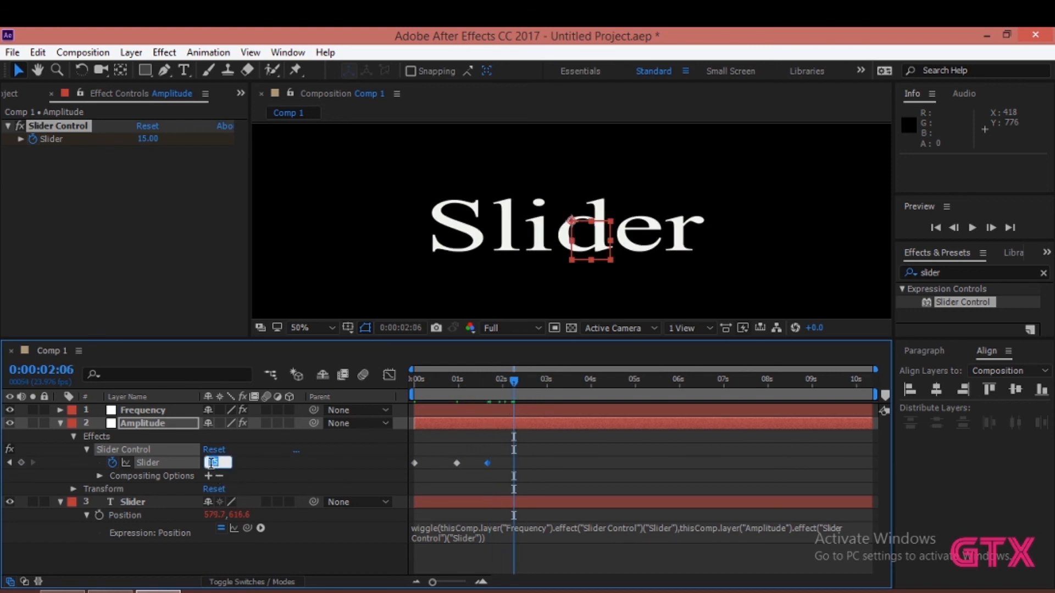
pyautogui.write('20')
pyautogui.press('Return')
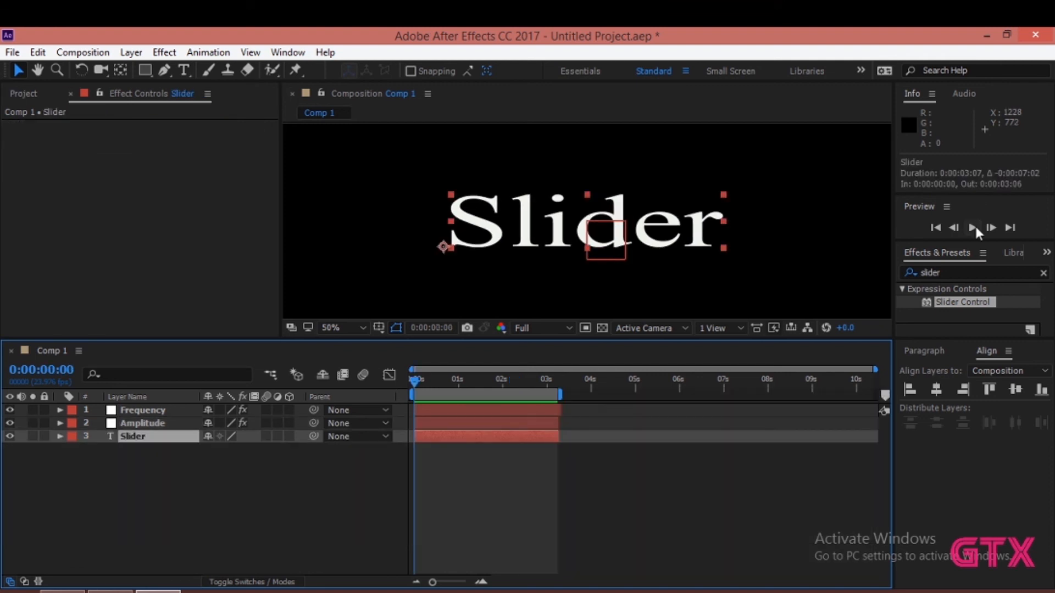
# - Preview the text's wiggle animation and return the playhead to the start of the composition
pyautogui.click(974, 227)
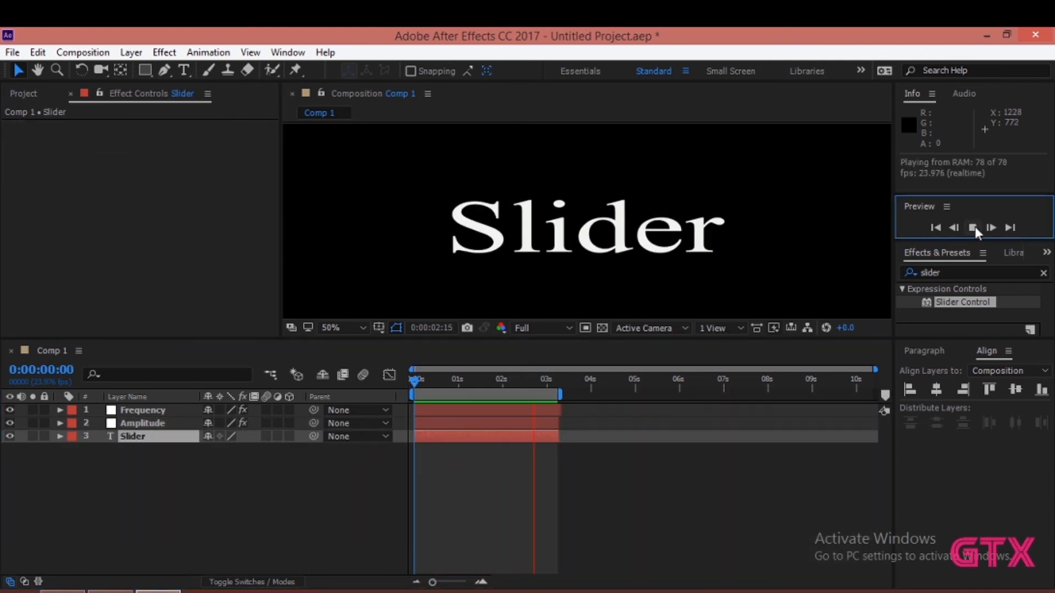
pyautogui.click(974, 227)
pyautogui.click(973, 227)
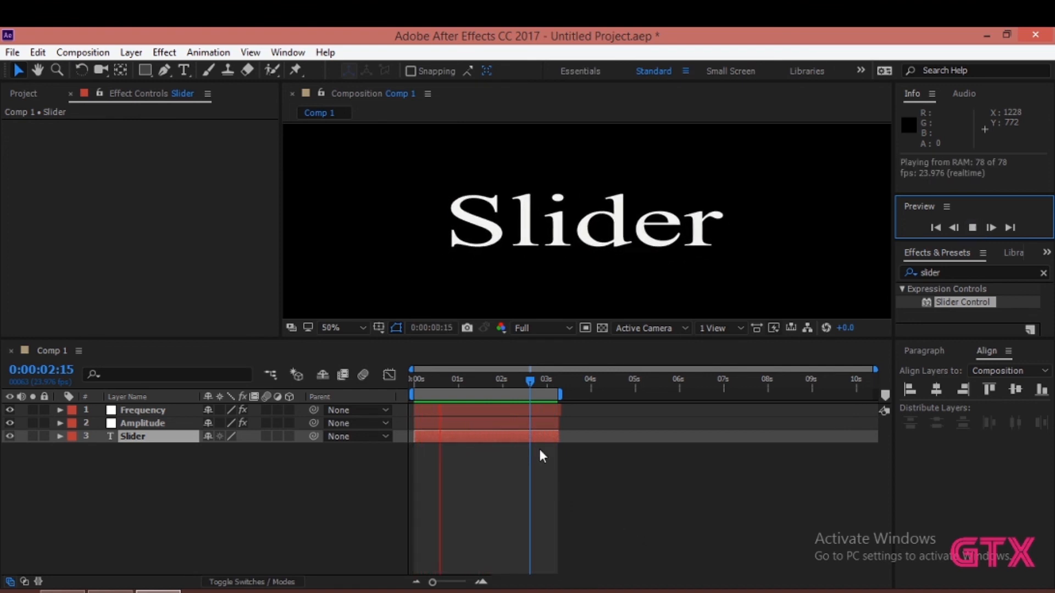
pyautogui.moveTo(531, 383); pyautogui.dragTo(357, 388)
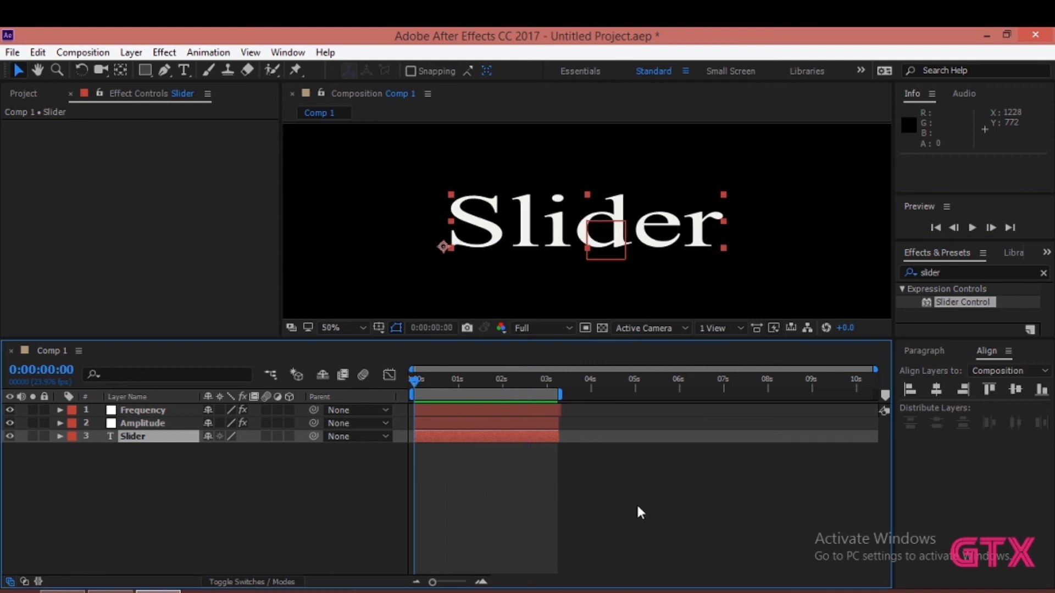